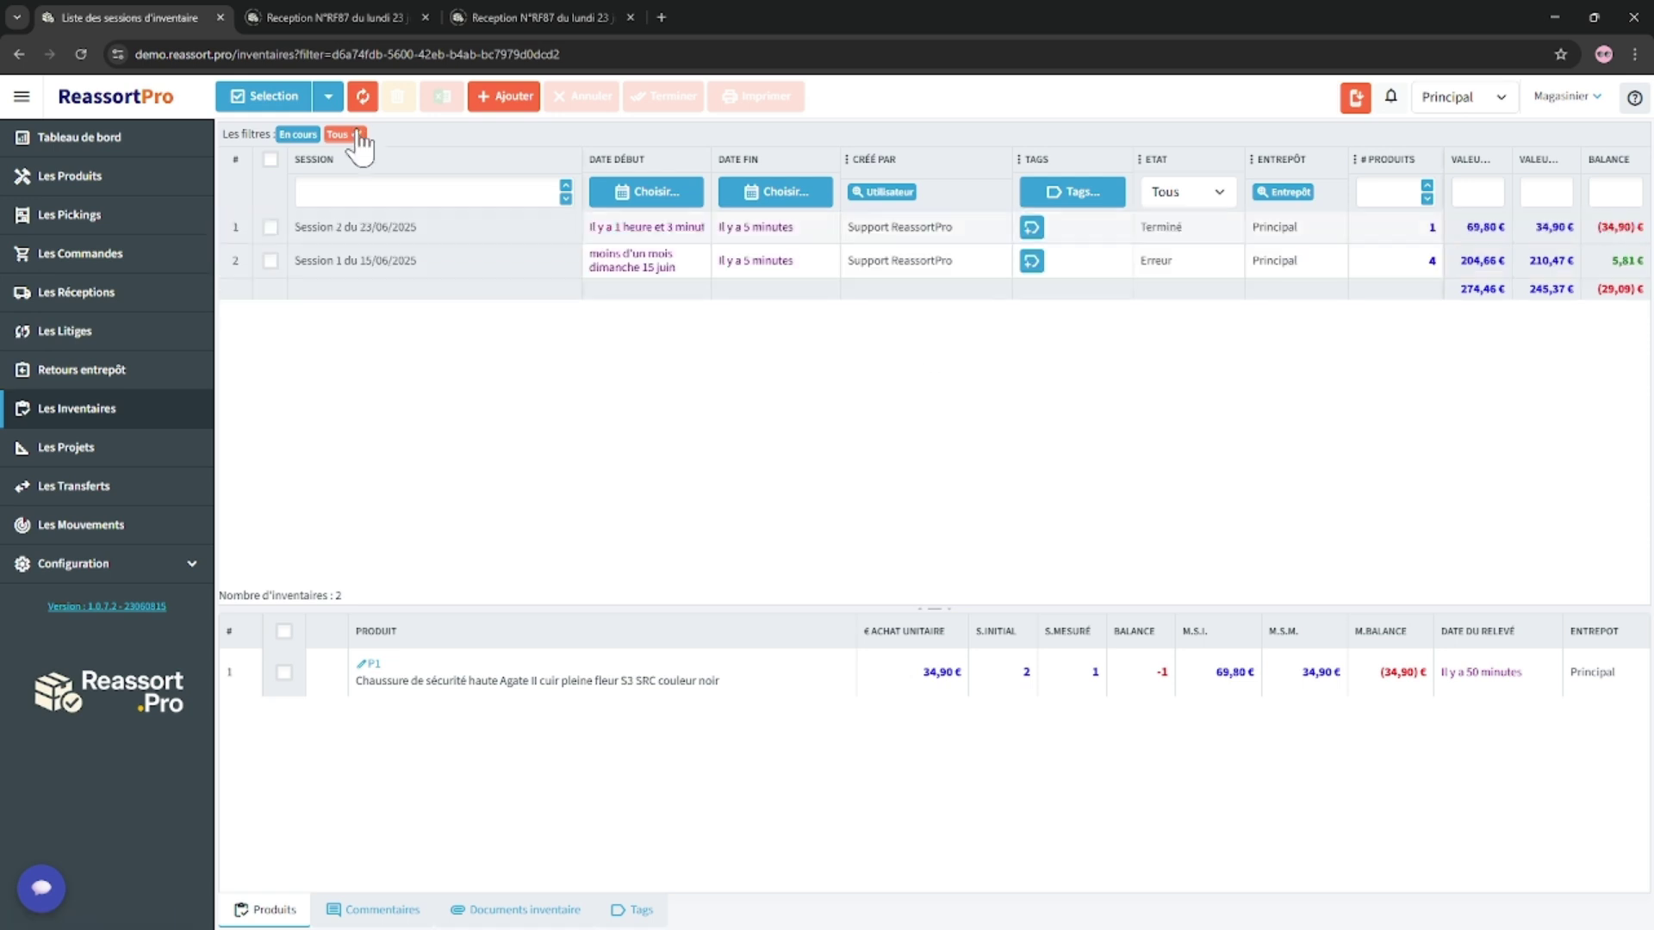
# Step: Examine the counted product lines of the inventory sessions of 23/06/2025 and 15/06/2025
pyautogui.click(385, 228)
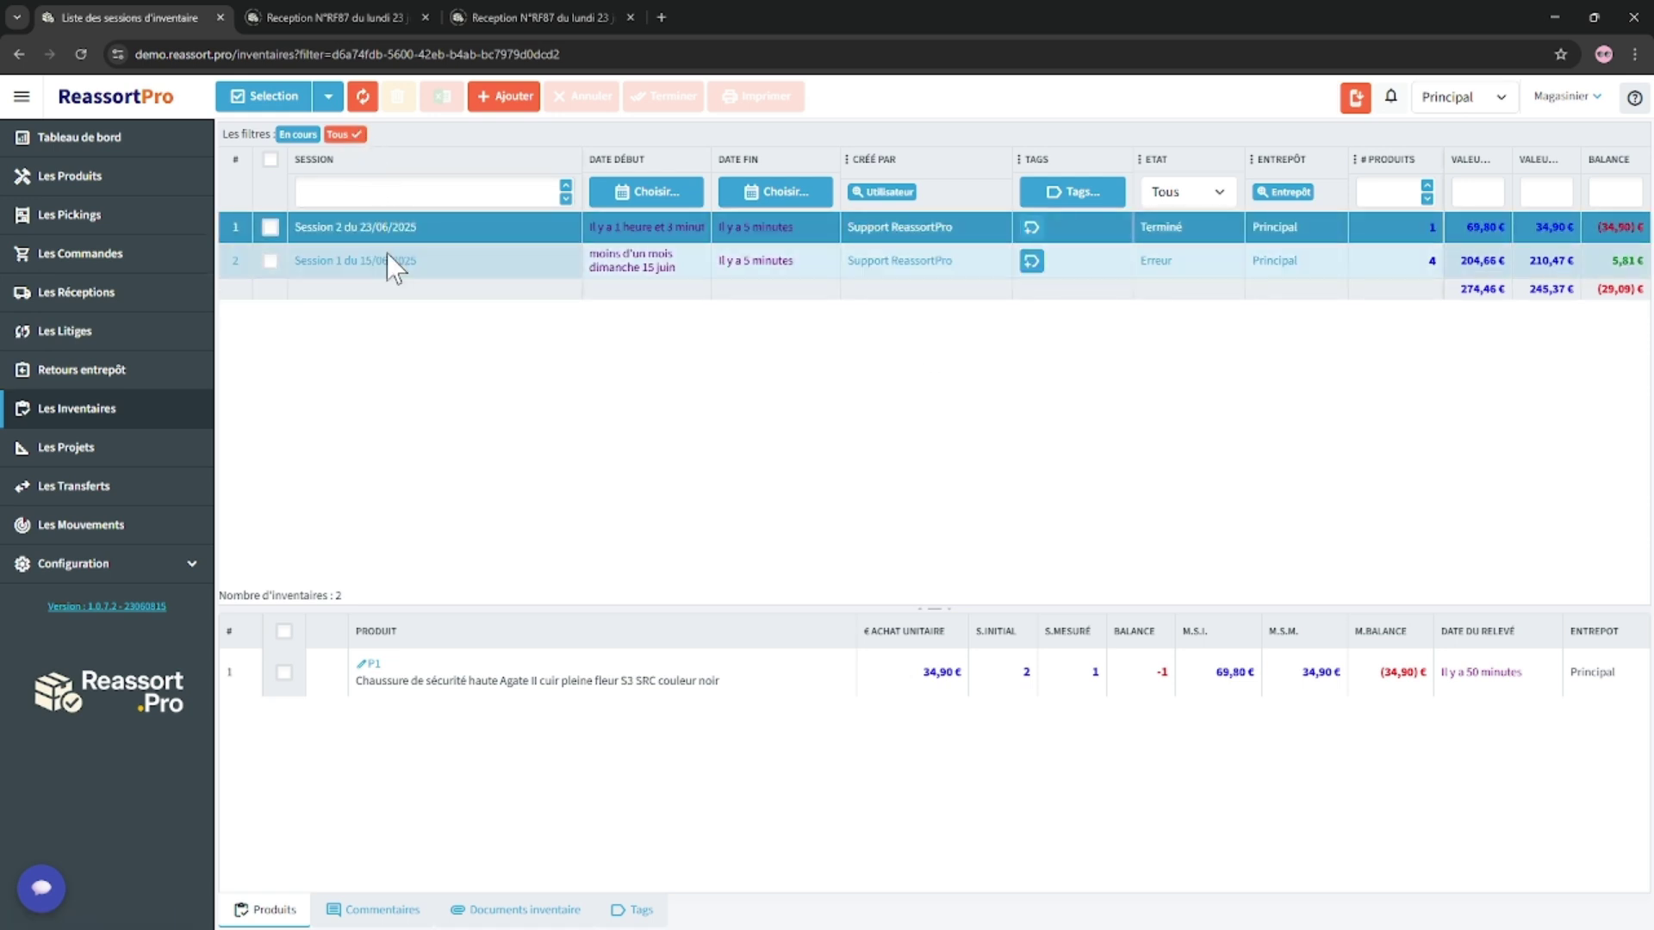
pyautogui.click(390, 261)
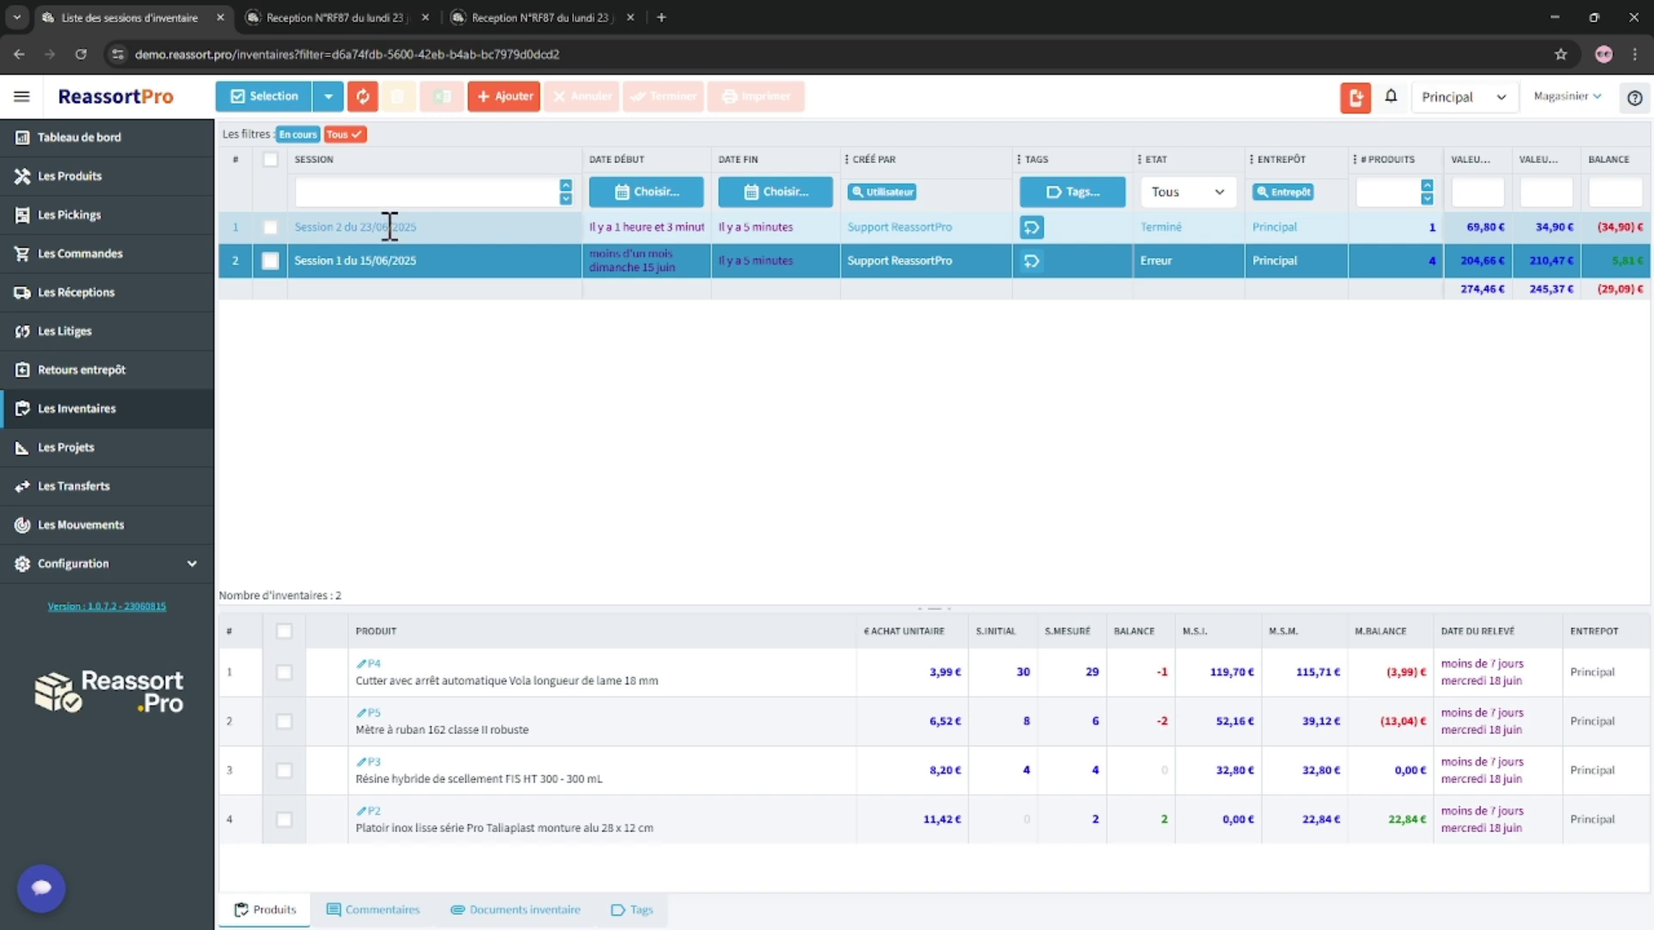
pyautogui.click(390, 227)
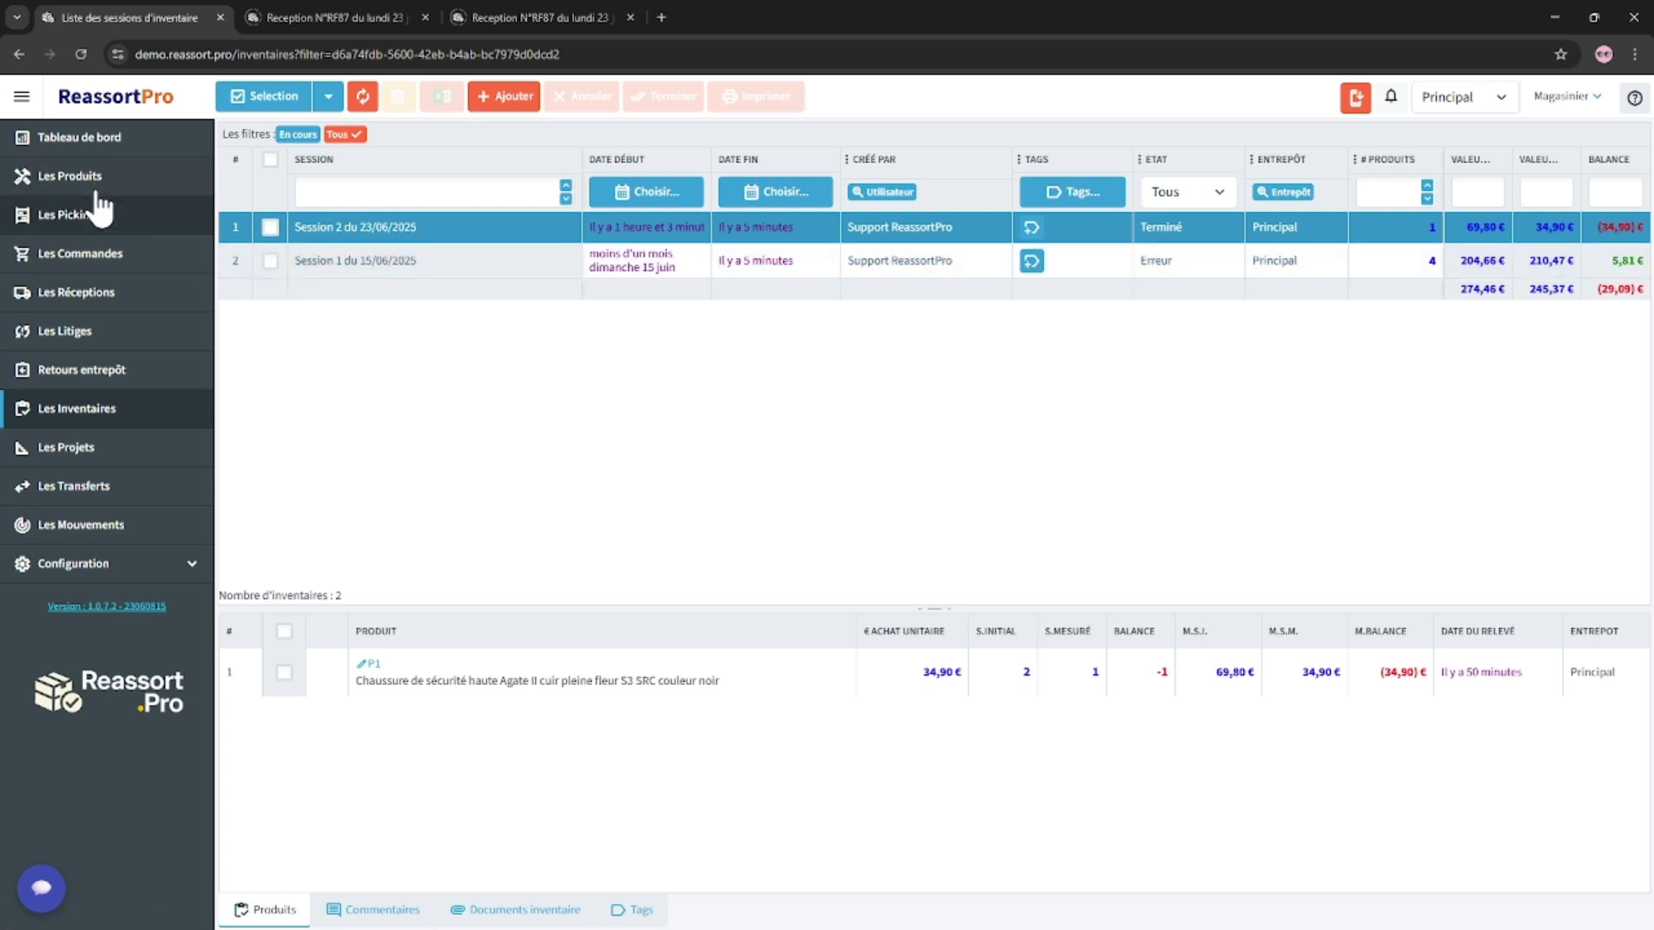
# Step: Generate the label sheet for products P12, P13 and P11 from the product list, look it over and close it
pyautogui.click(75, 181)
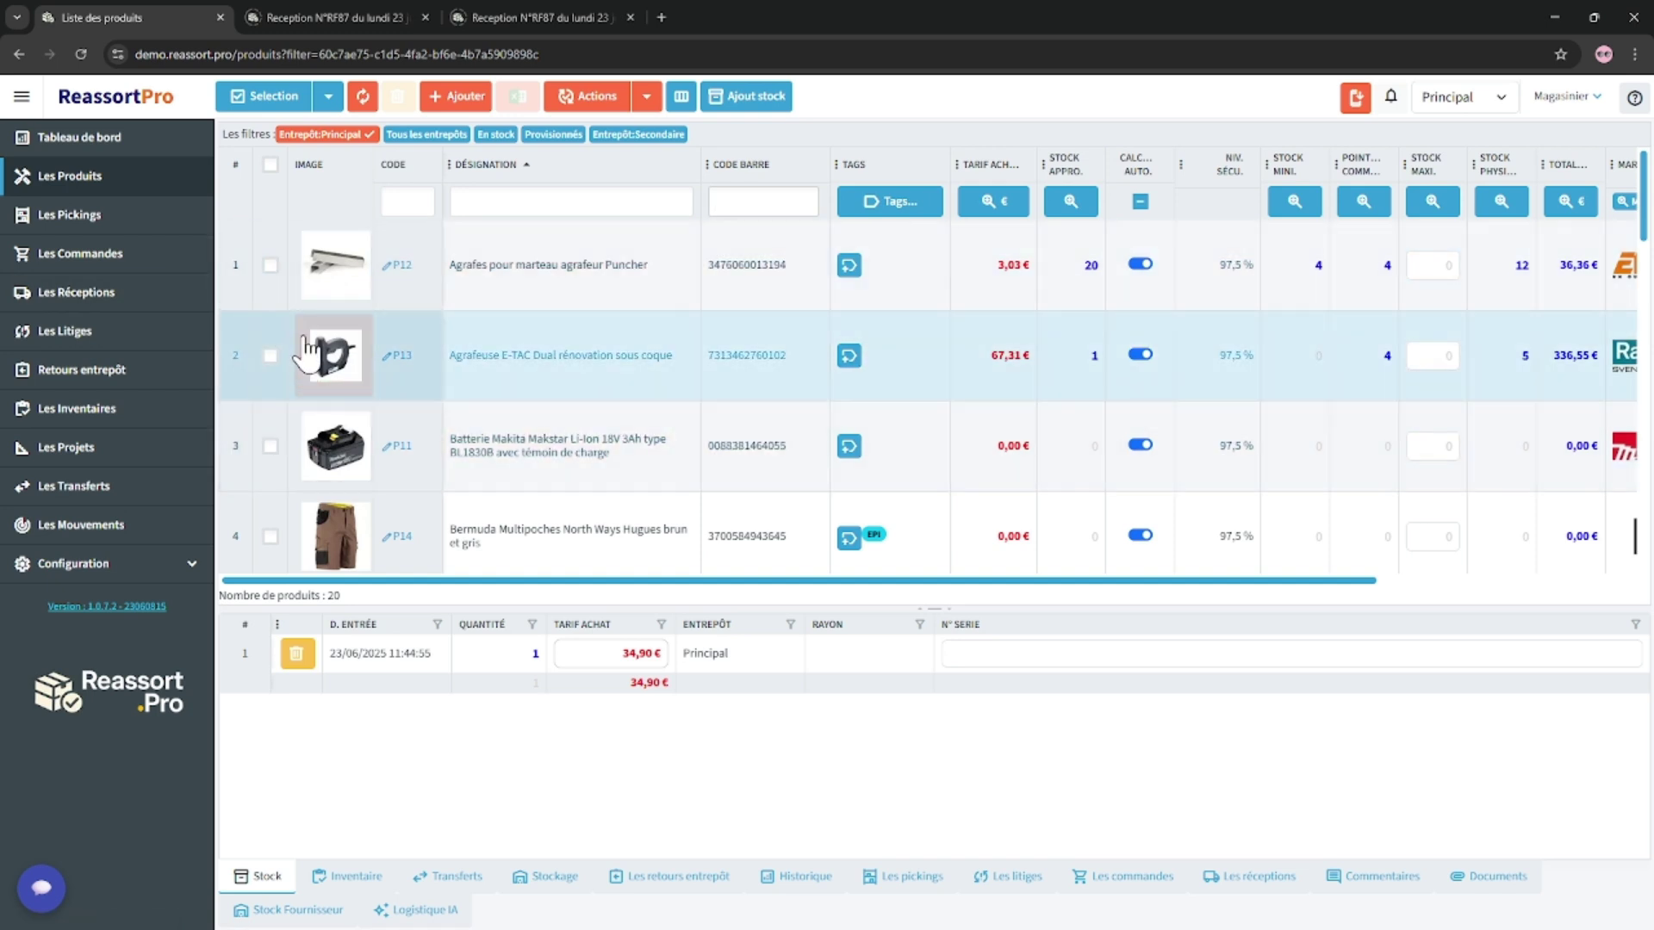
pyautogui.click(270, 265)
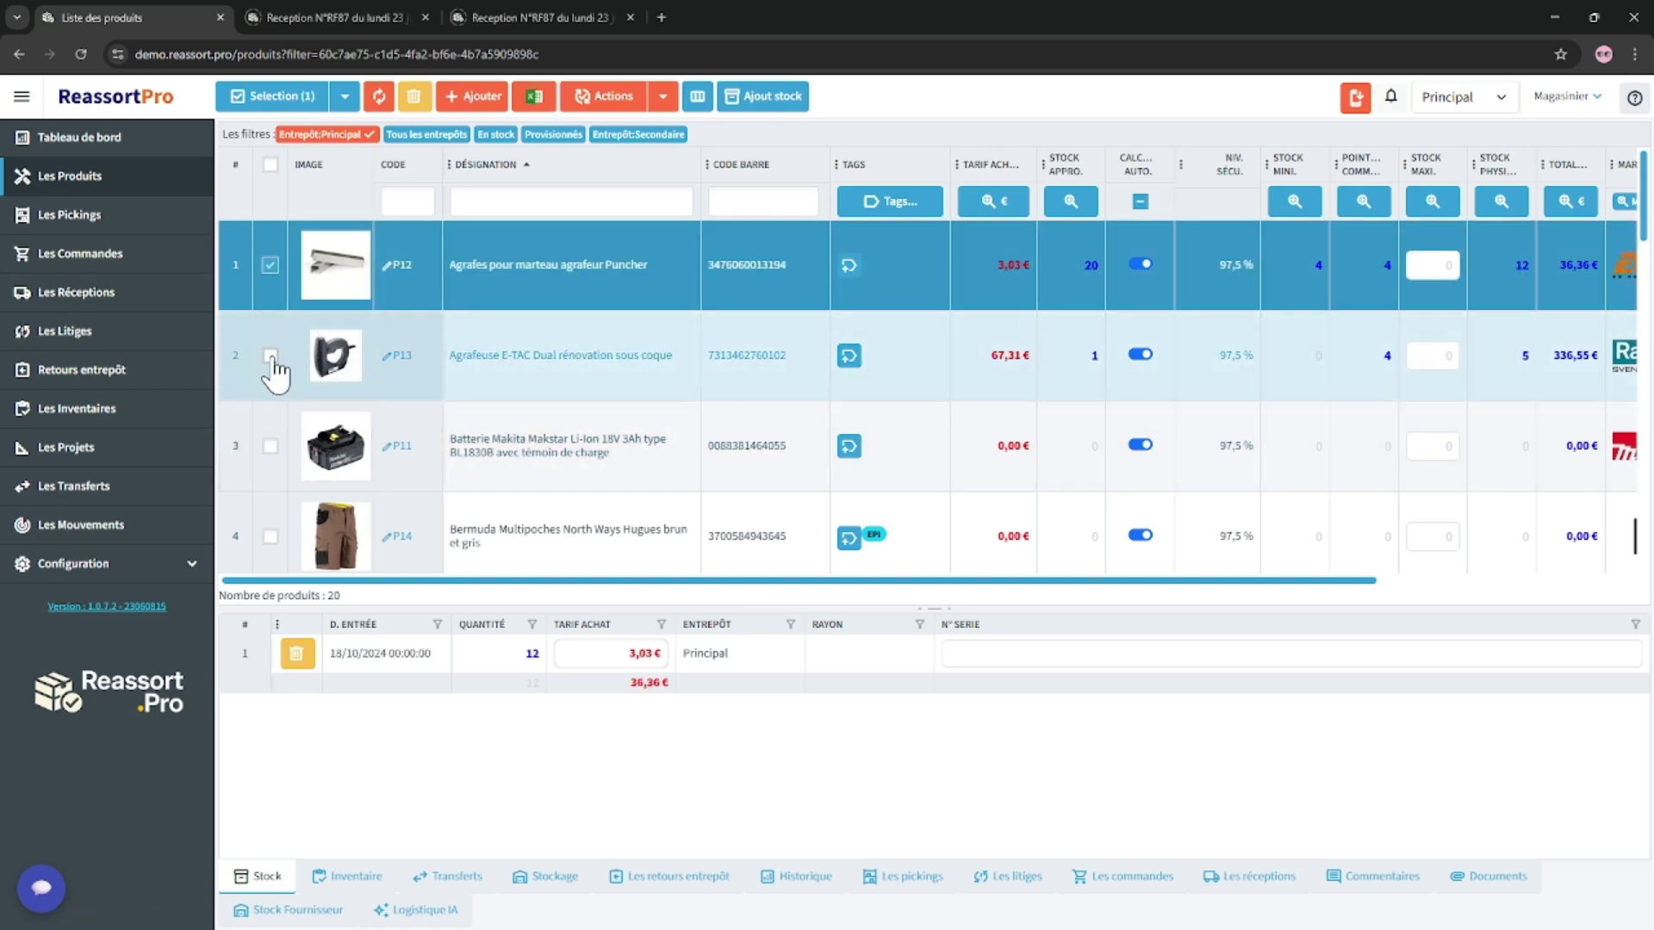
pyautogui.click(270, 355)
pyautogui.click(271, 445)
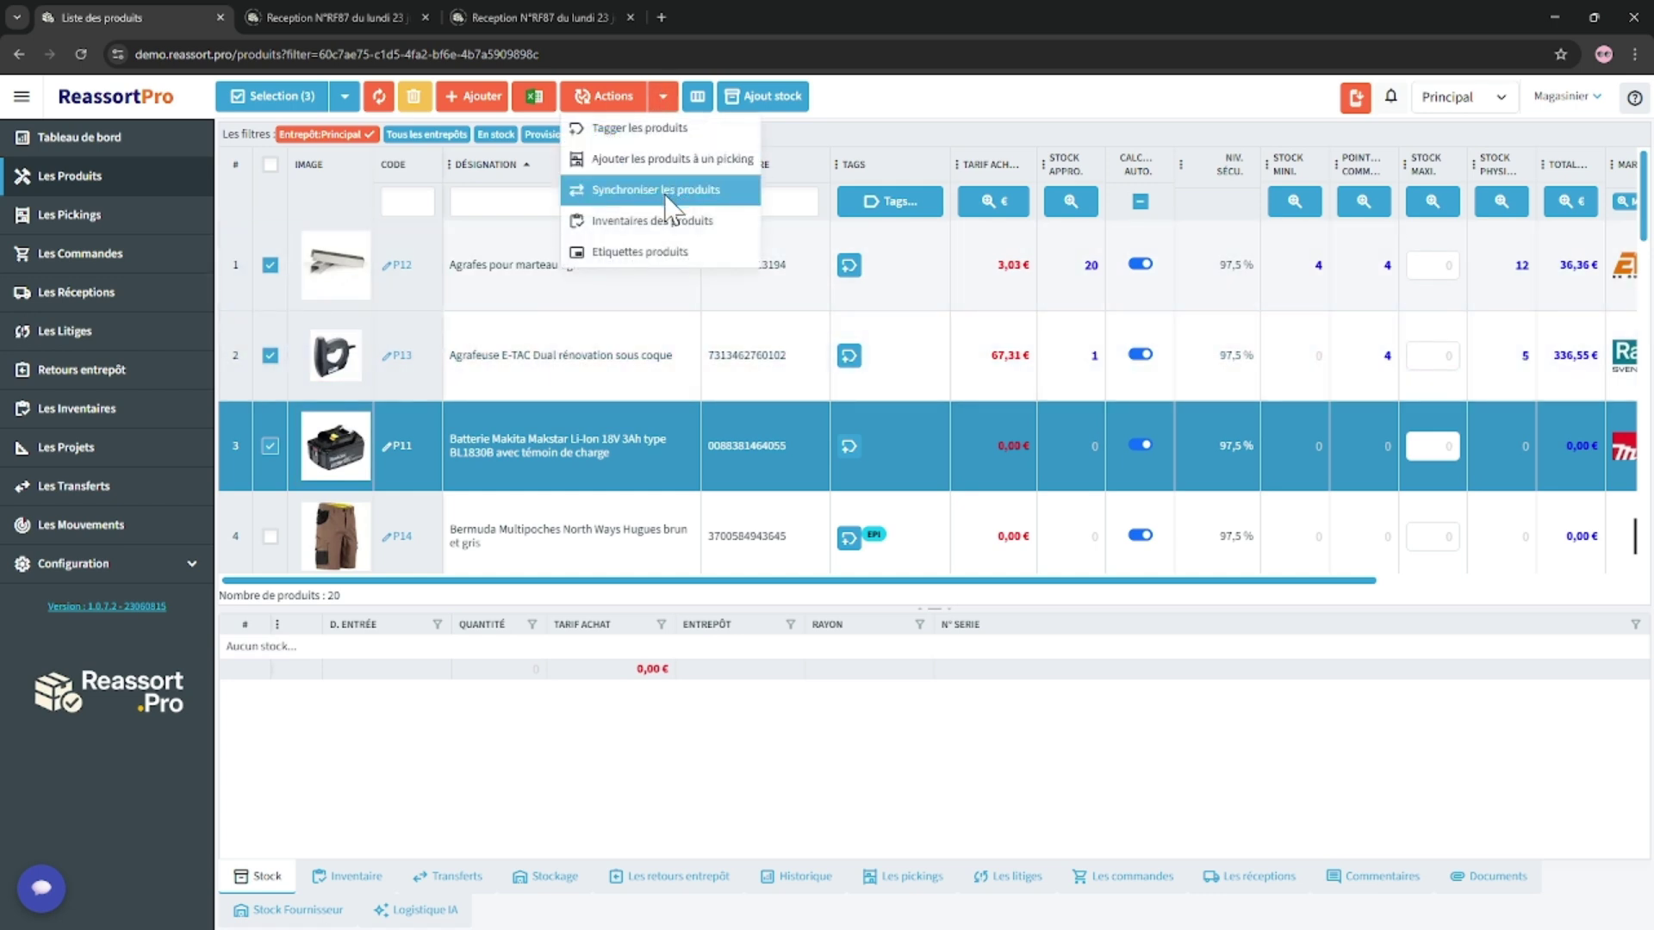
pyautogui.click(664, 253)
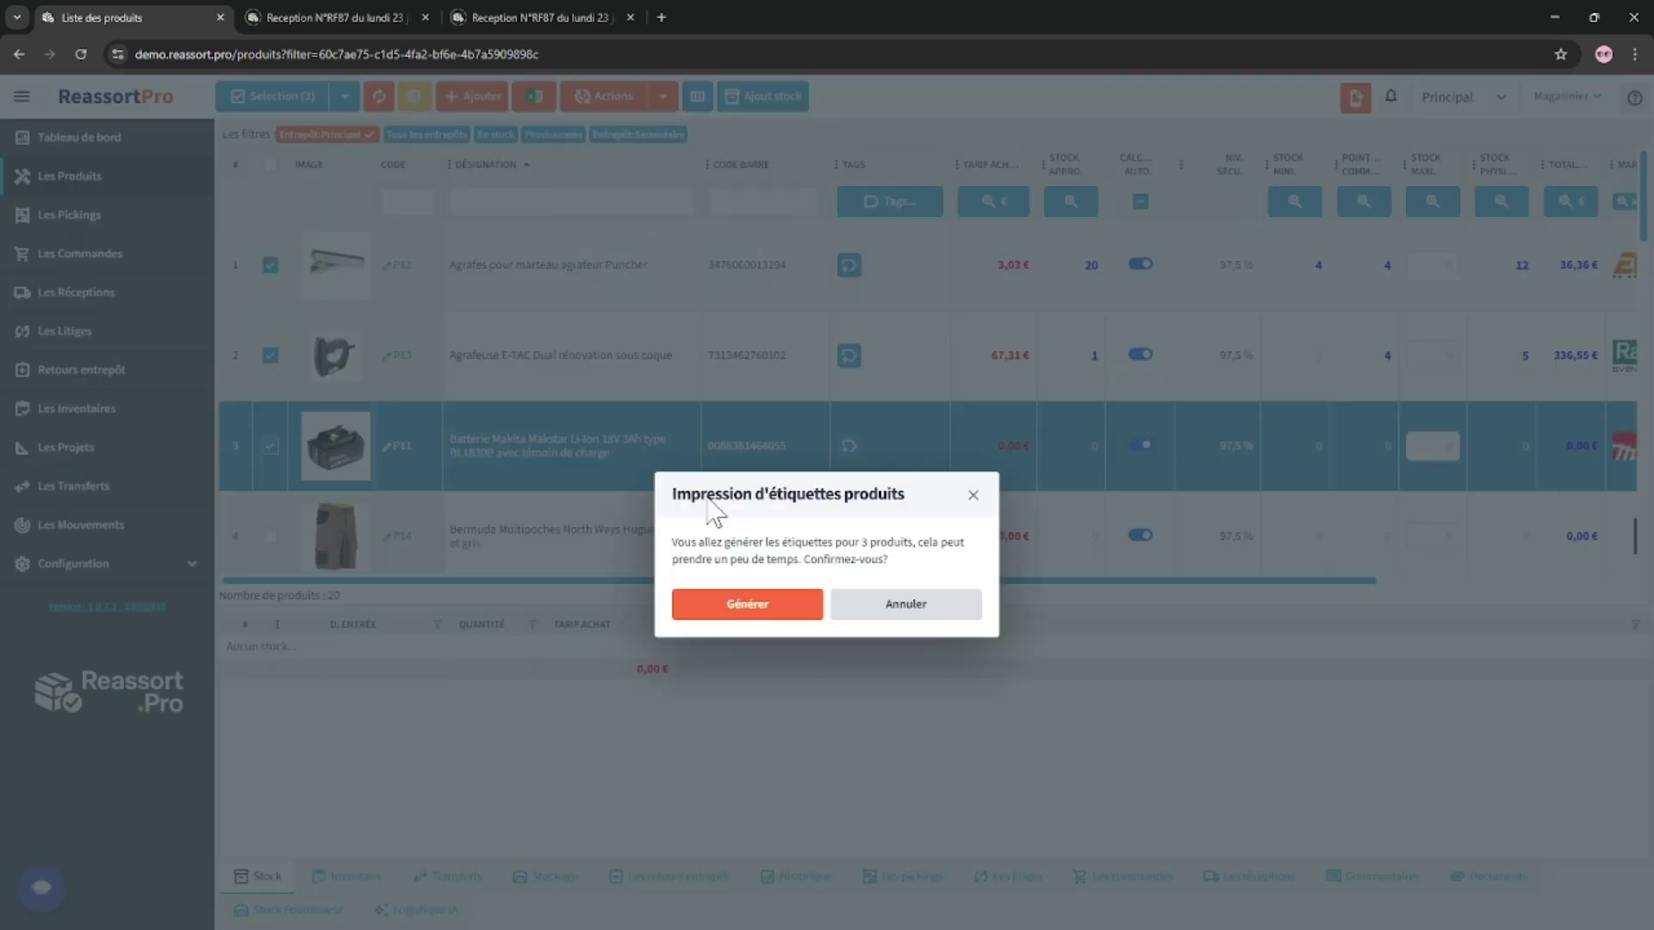
pyautogui.click(746, 616)
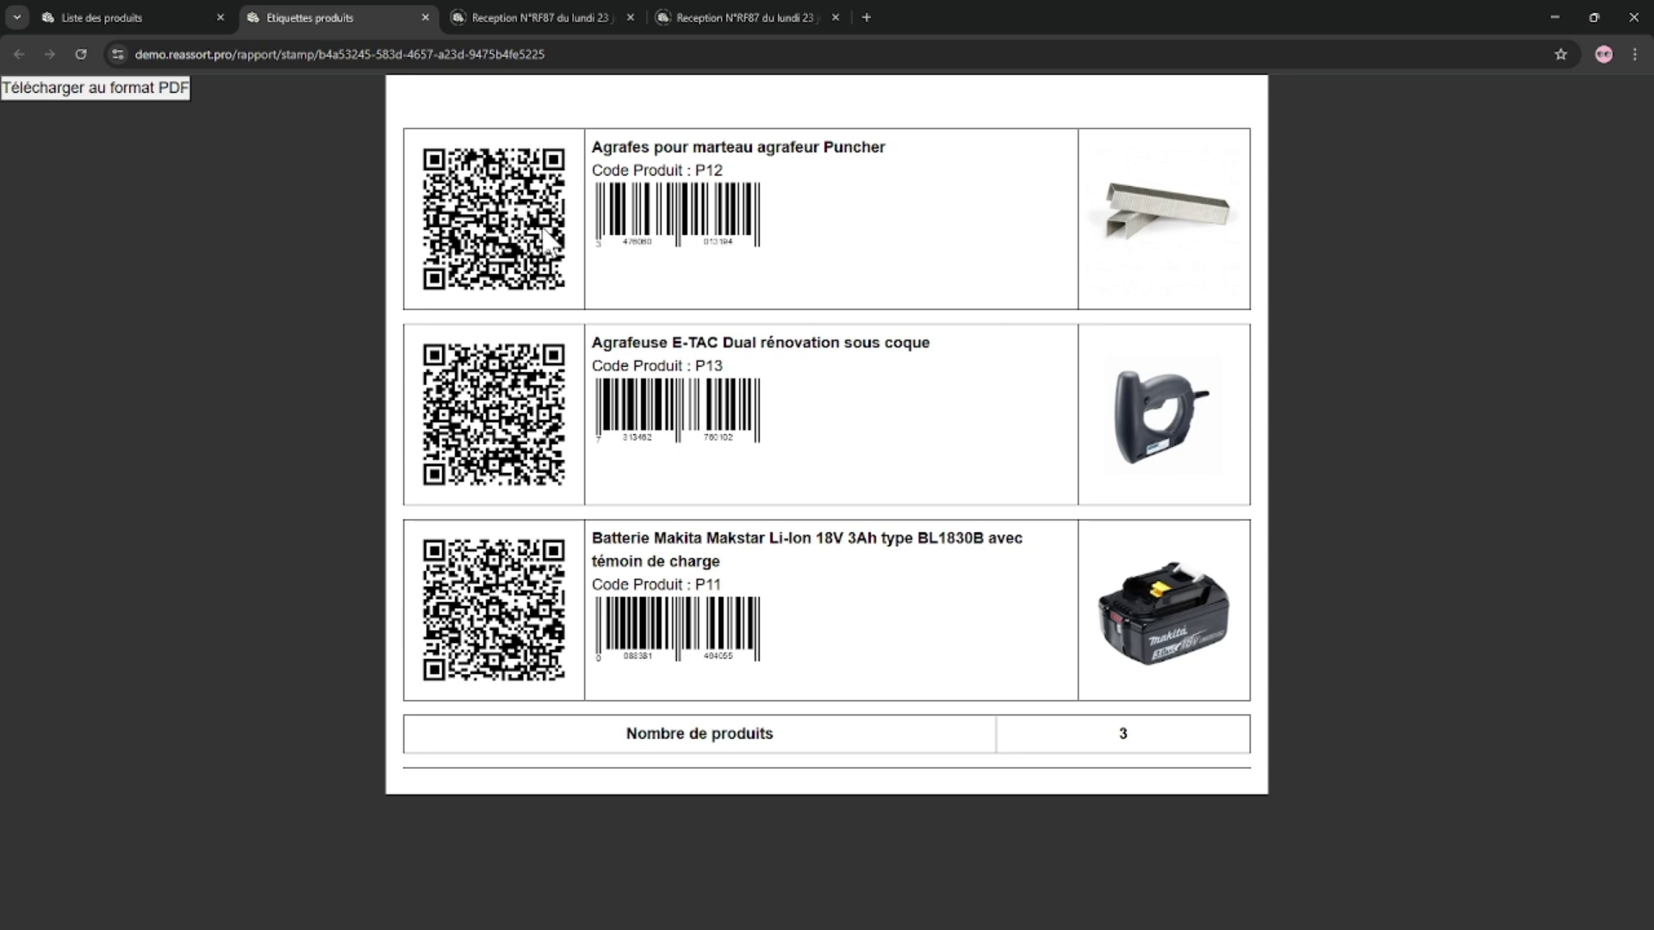
pyautogui.moveTo(653, 150); pyautogui.dragTo(731, 159)
pyautogui.click(705, 166)
pyautogui.hotkey('ctrl', 'w')
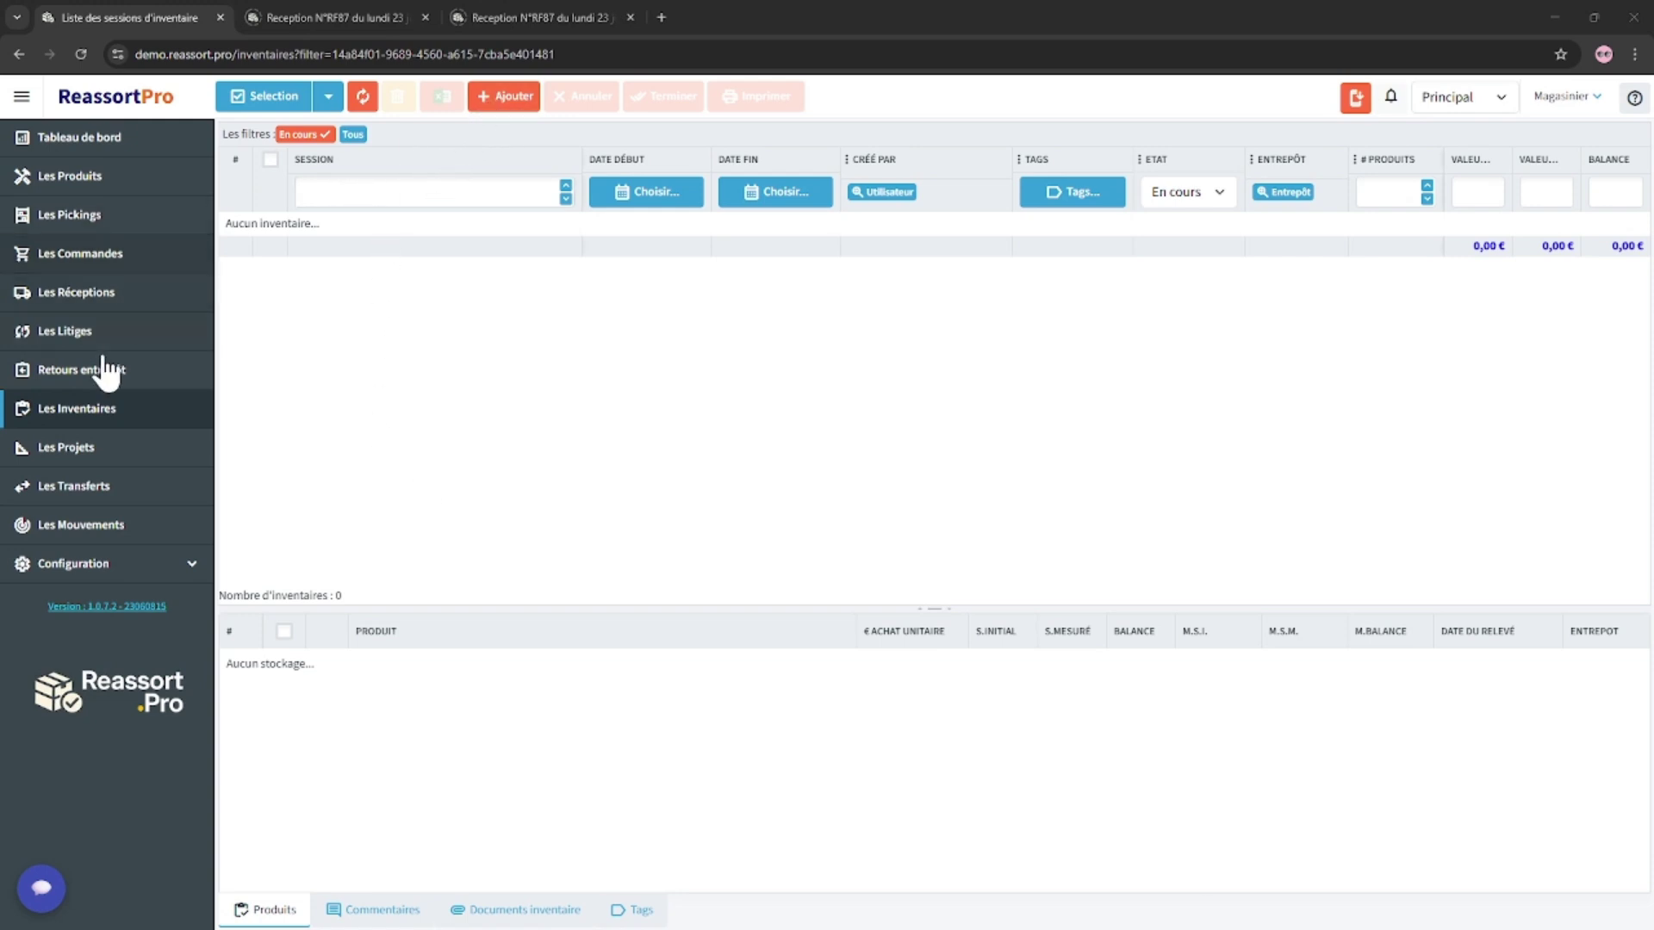
# Step: Create a new inventory session and add products P1, P2 and P3 to it
pyautogui.click(508, 102)
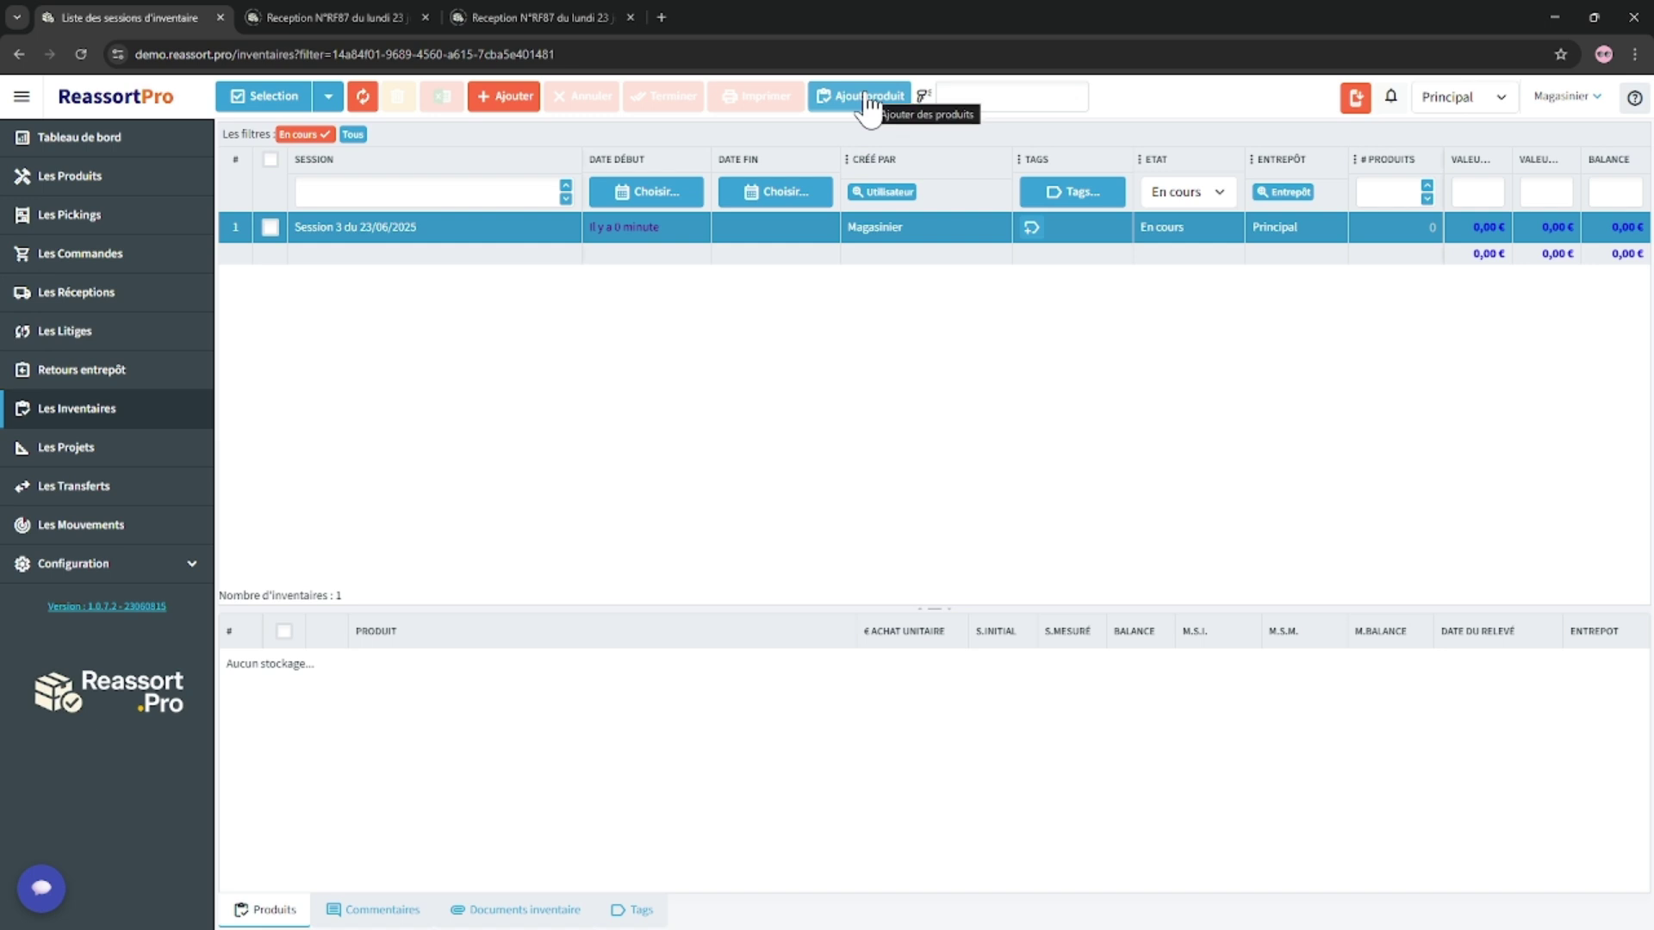
pyautogui.click(976, 96)
pyautogui.click(859, 99)
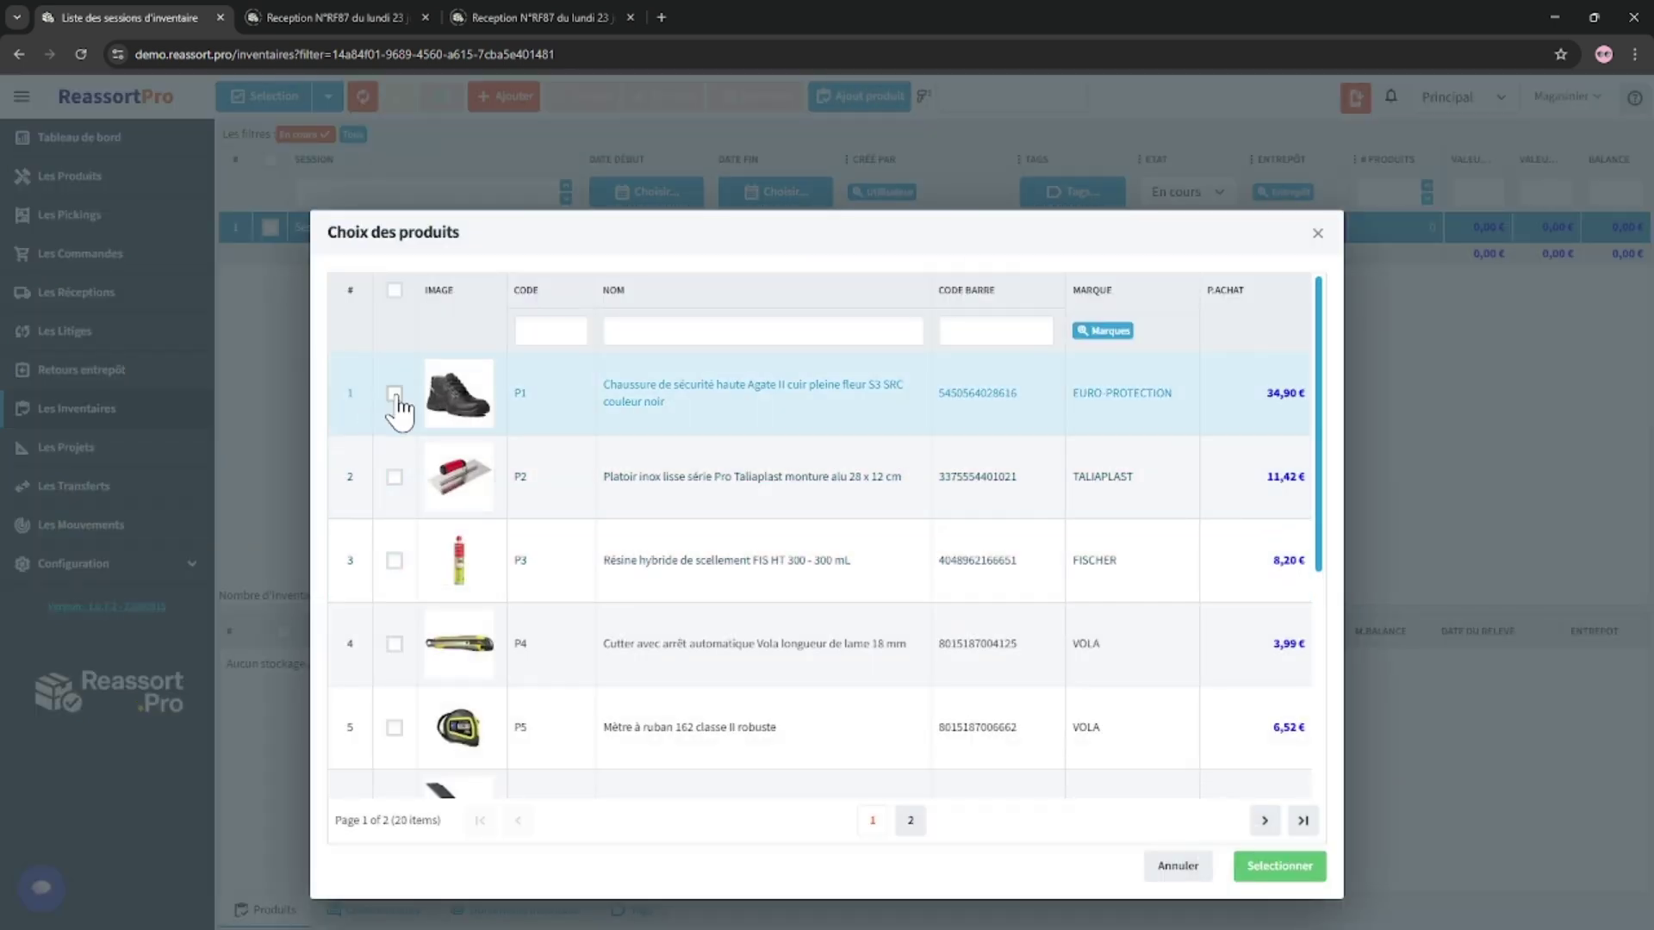
pyautogui.click(394, 394)
pyautogui.click(395, 478)
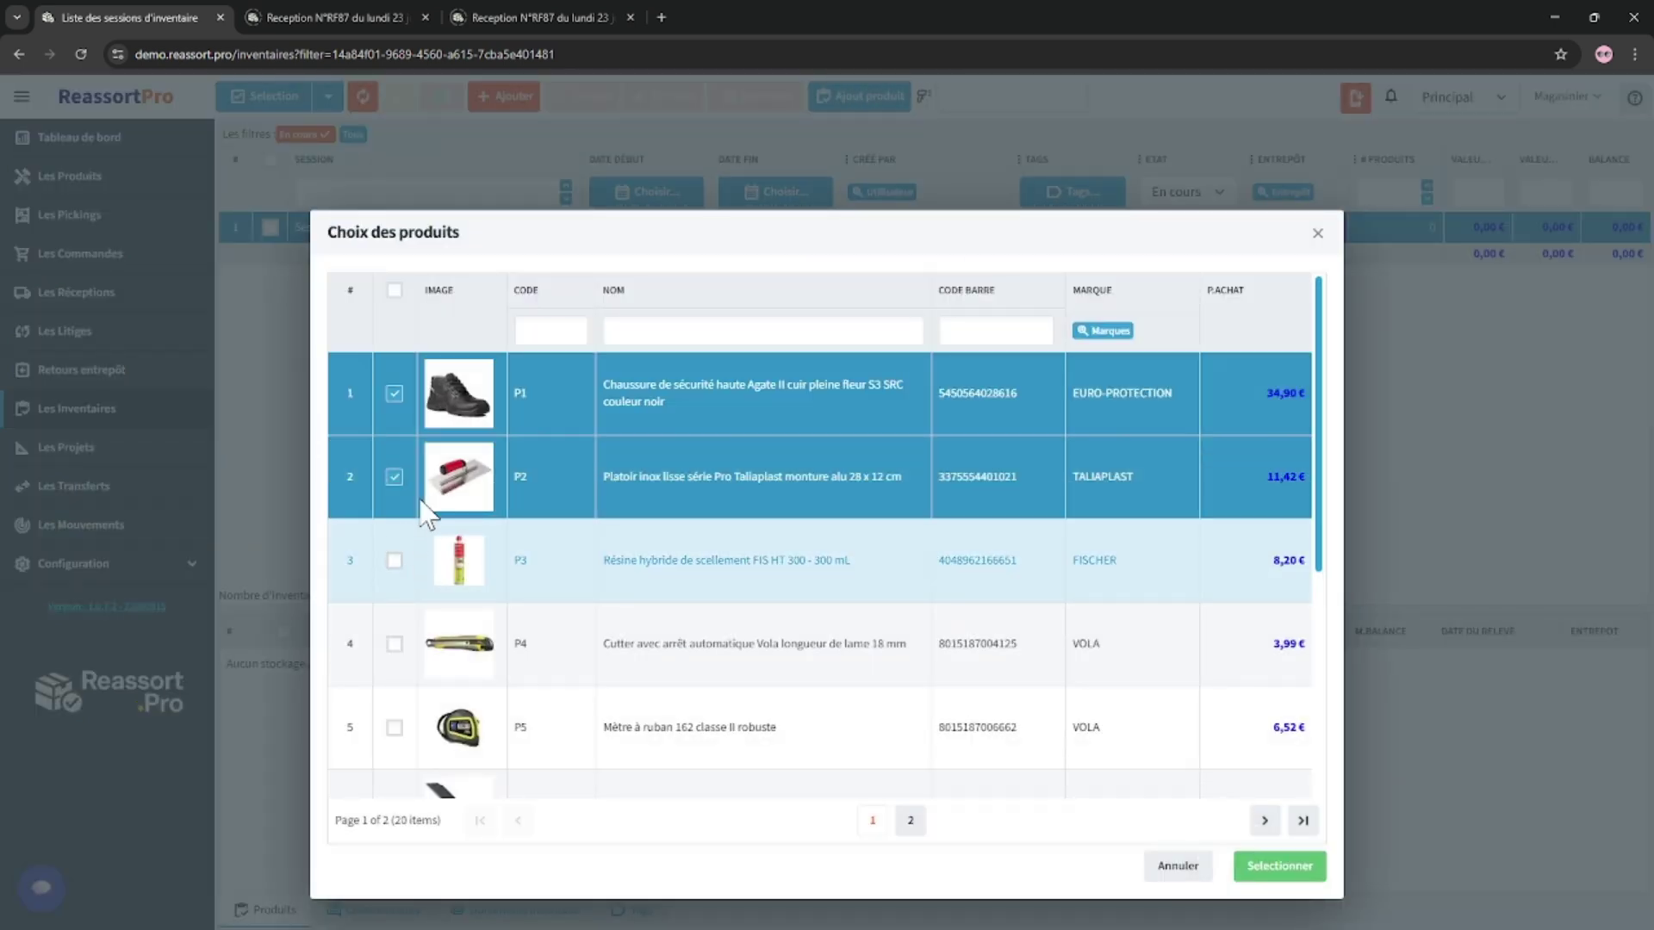
pyautogui.click(431, 525)
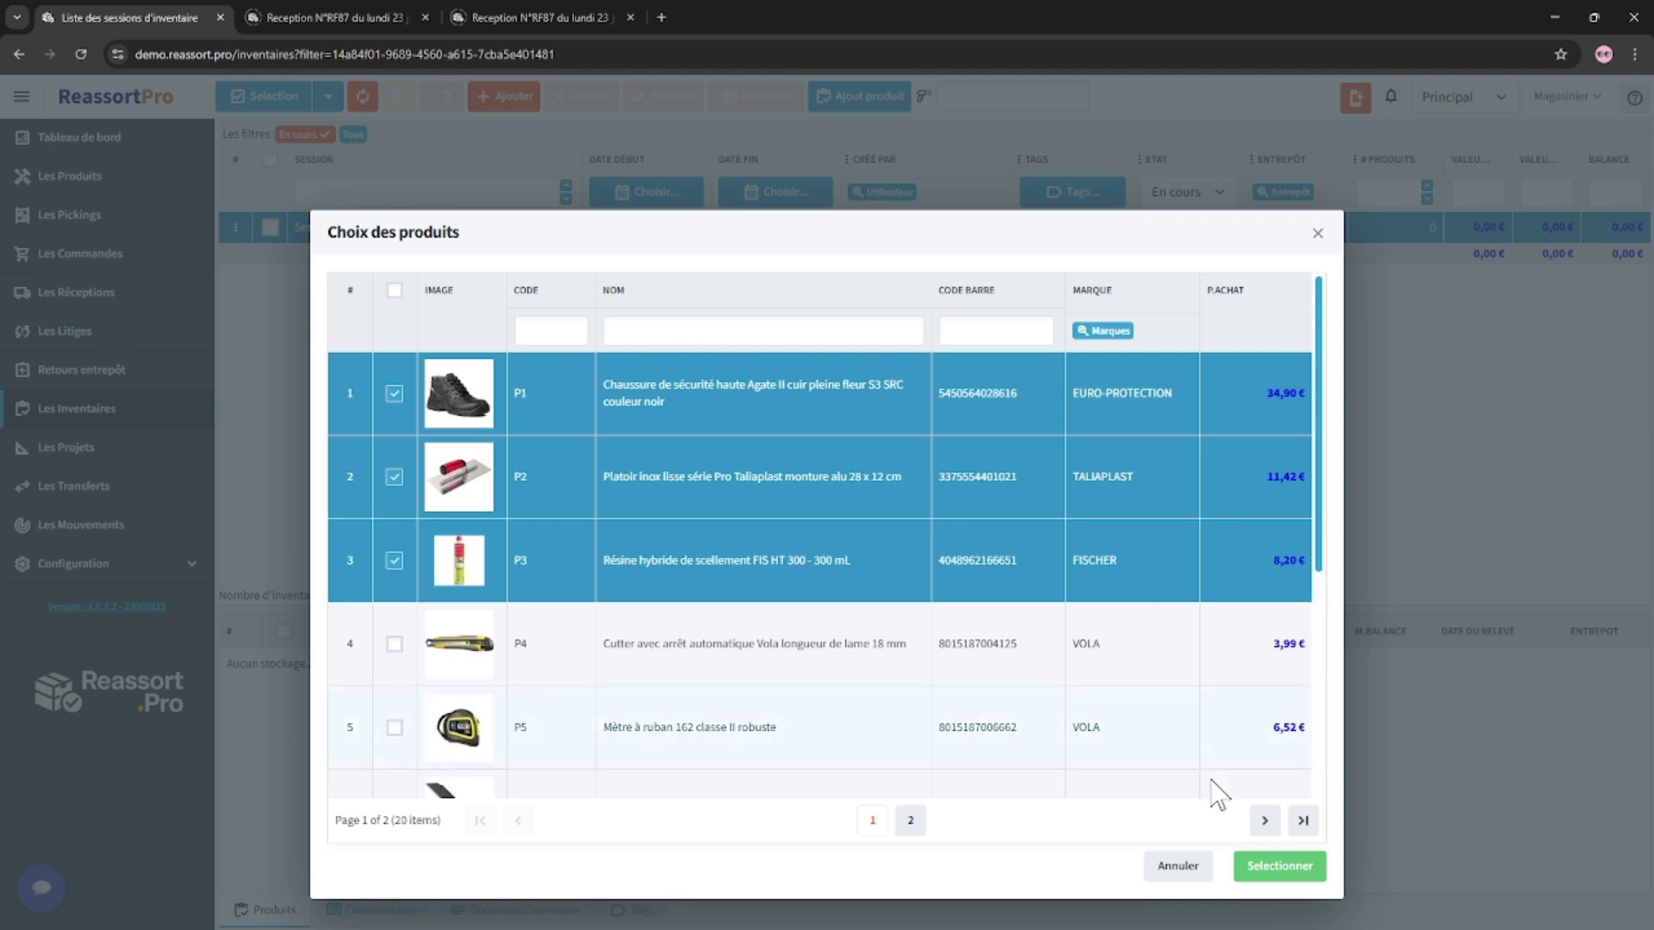
pyautogui.click(1279, 866)
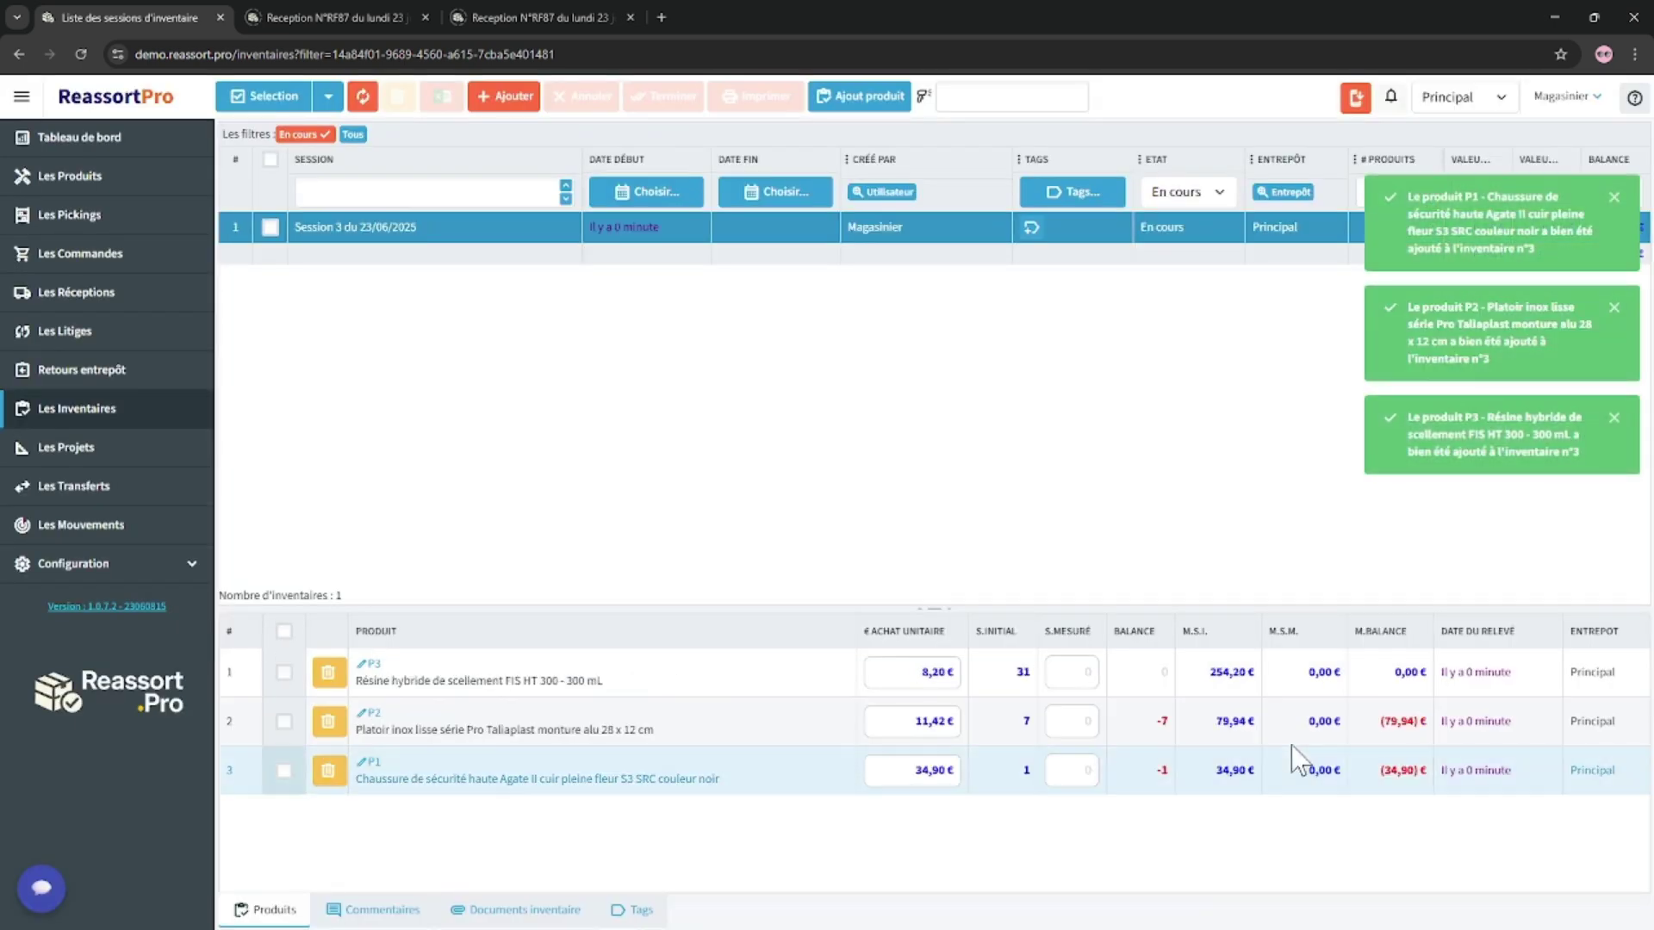
pyautogui.click(1614, 419)
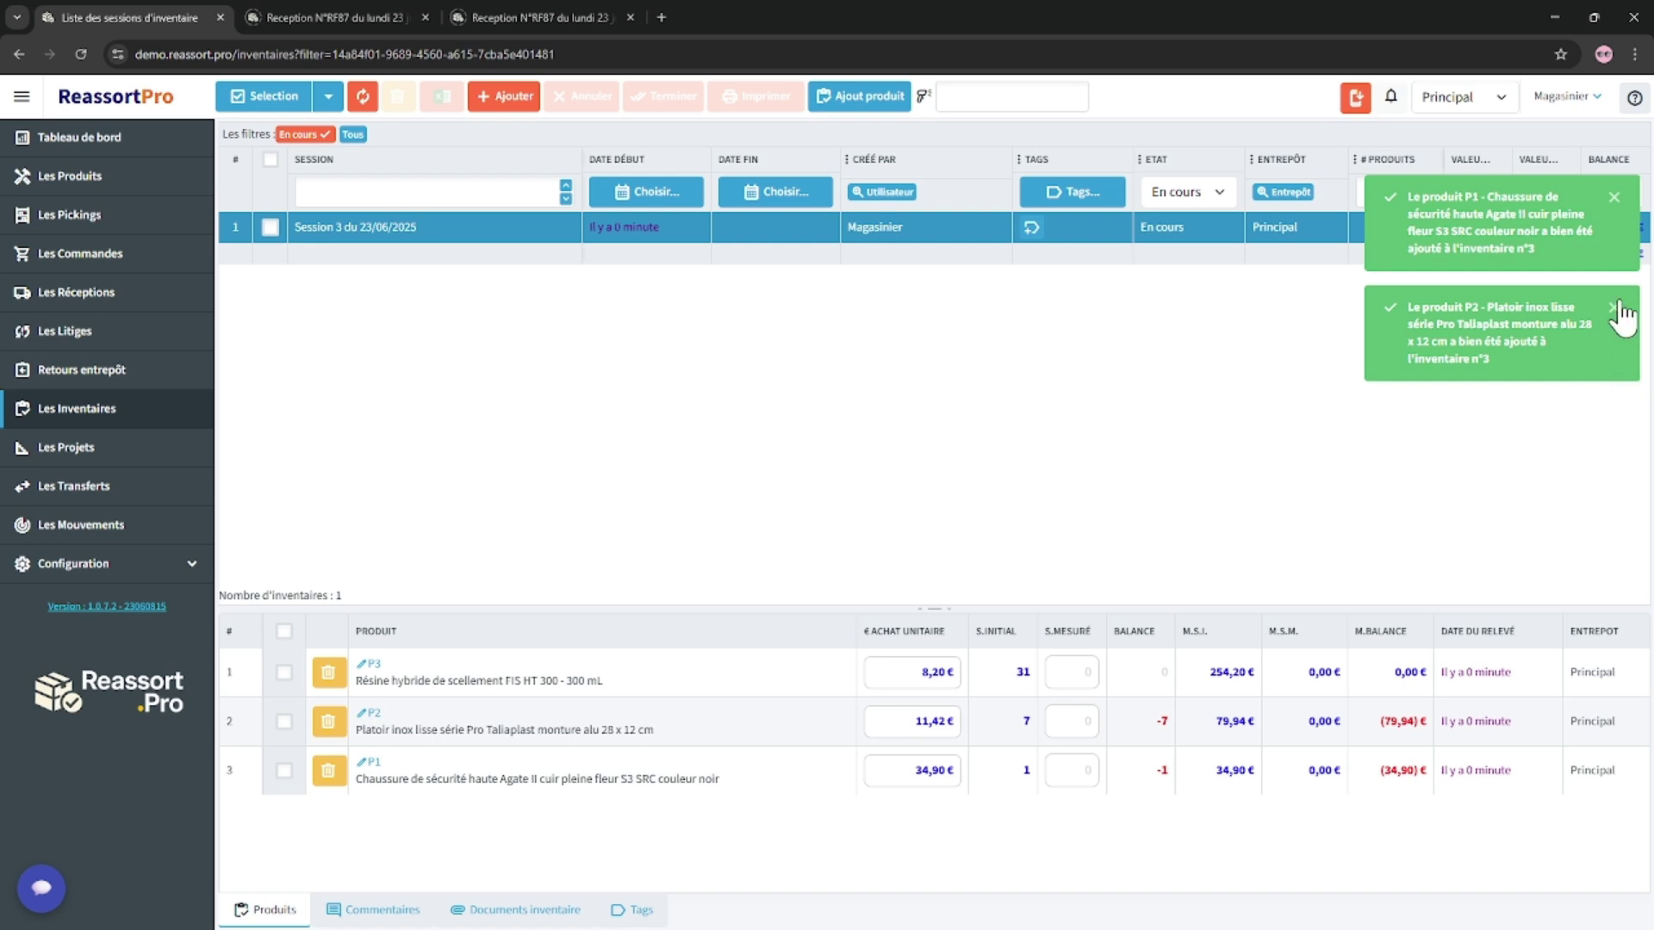
# Step: Enter the measured stock in the new session: 30 for product P3 and 5 for product P2
pyautogui.click(475, 680)
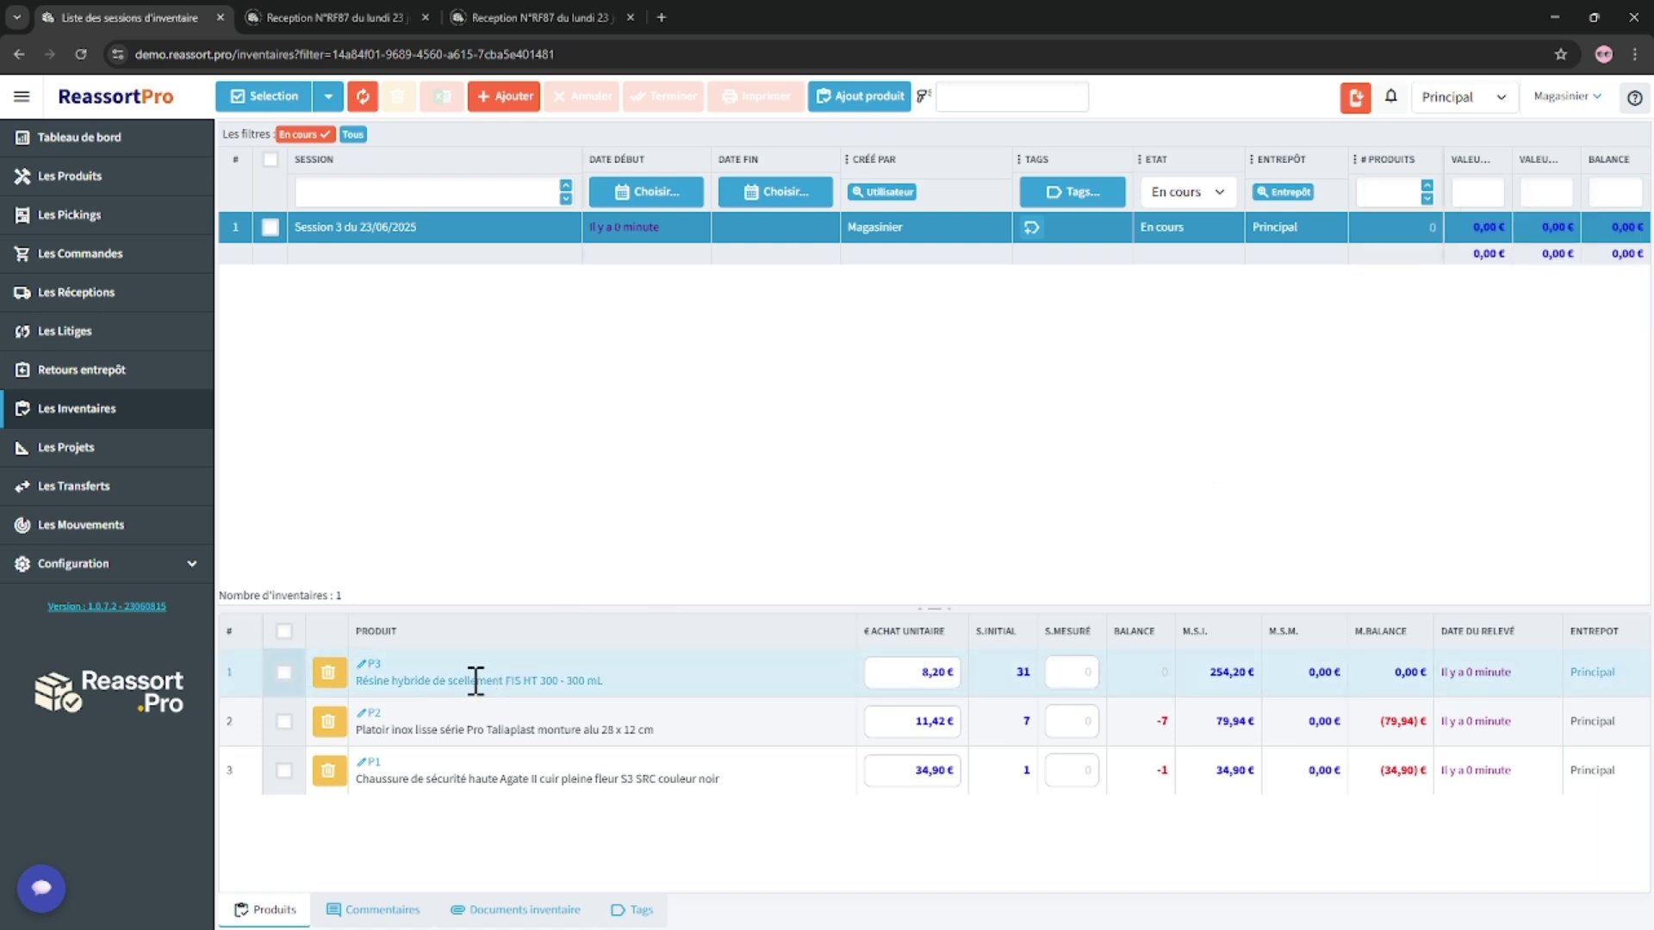
pyautogui.click(475, 680)
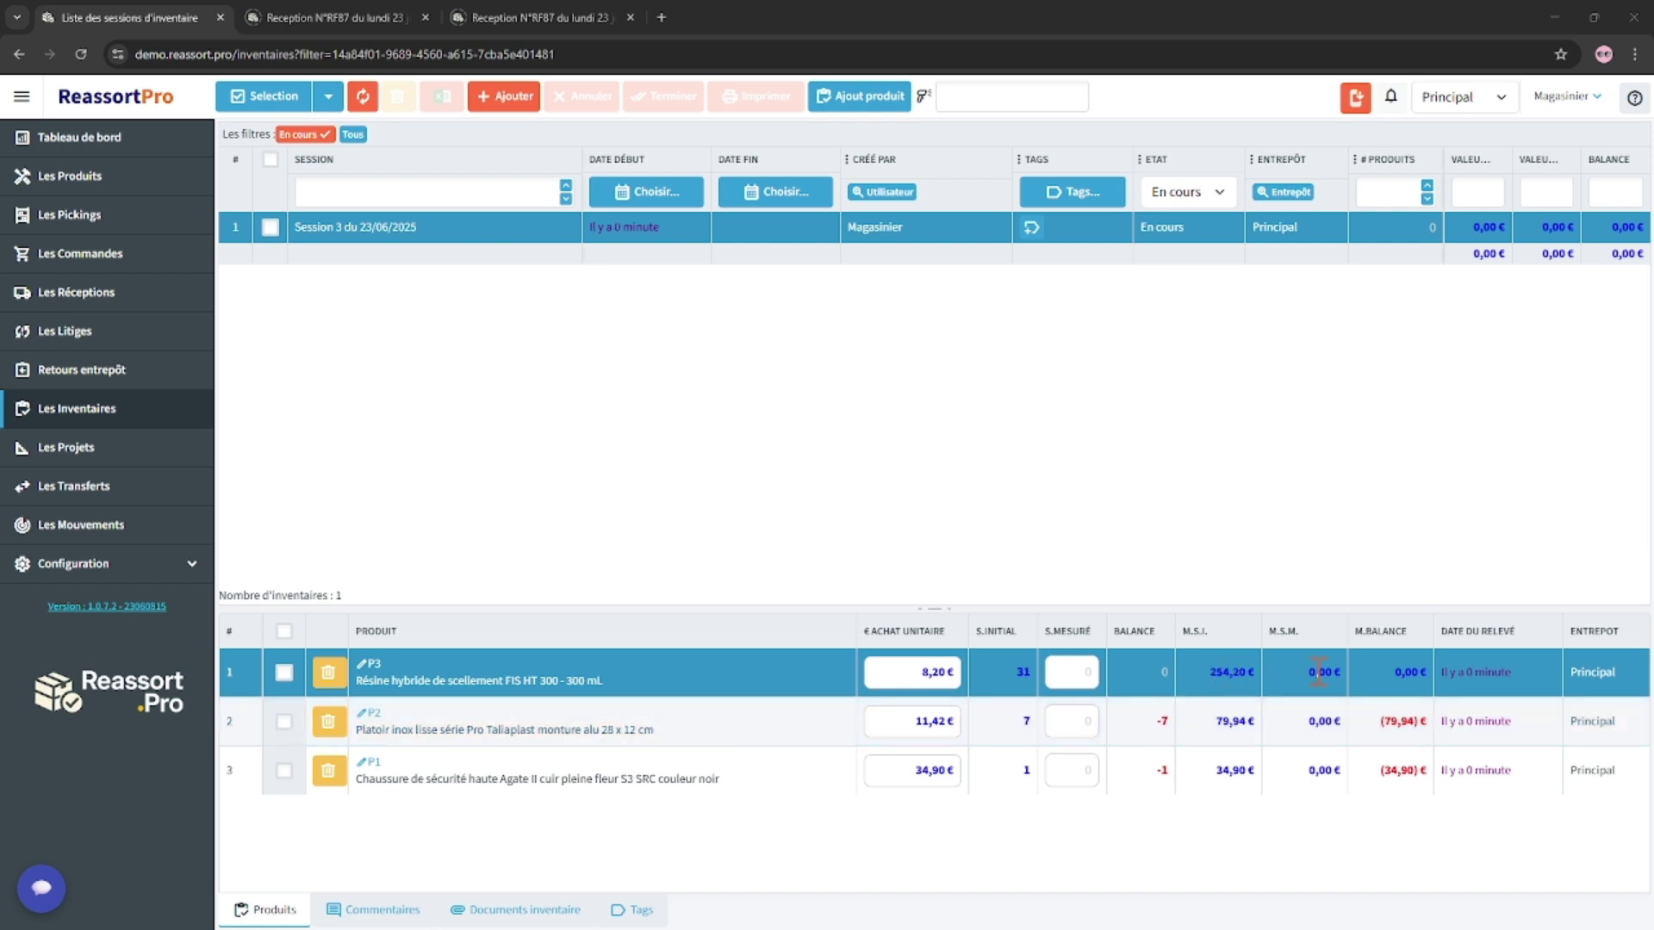
pyautogui.click(1067, 671)
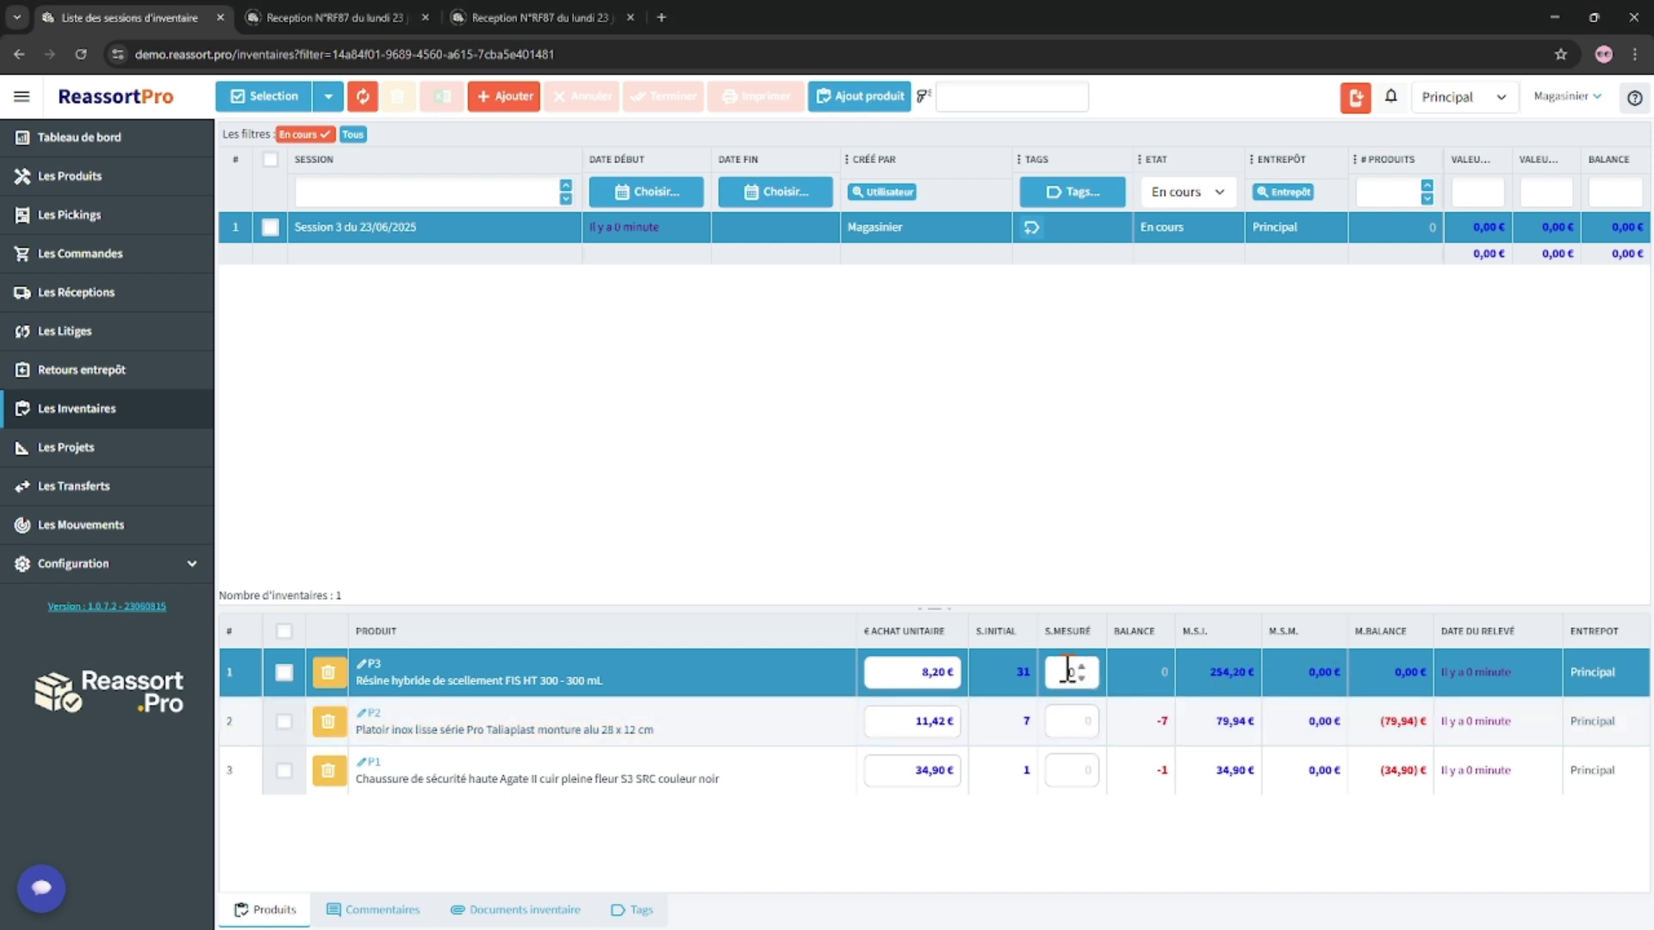
pyautogui.click(1081, 728)
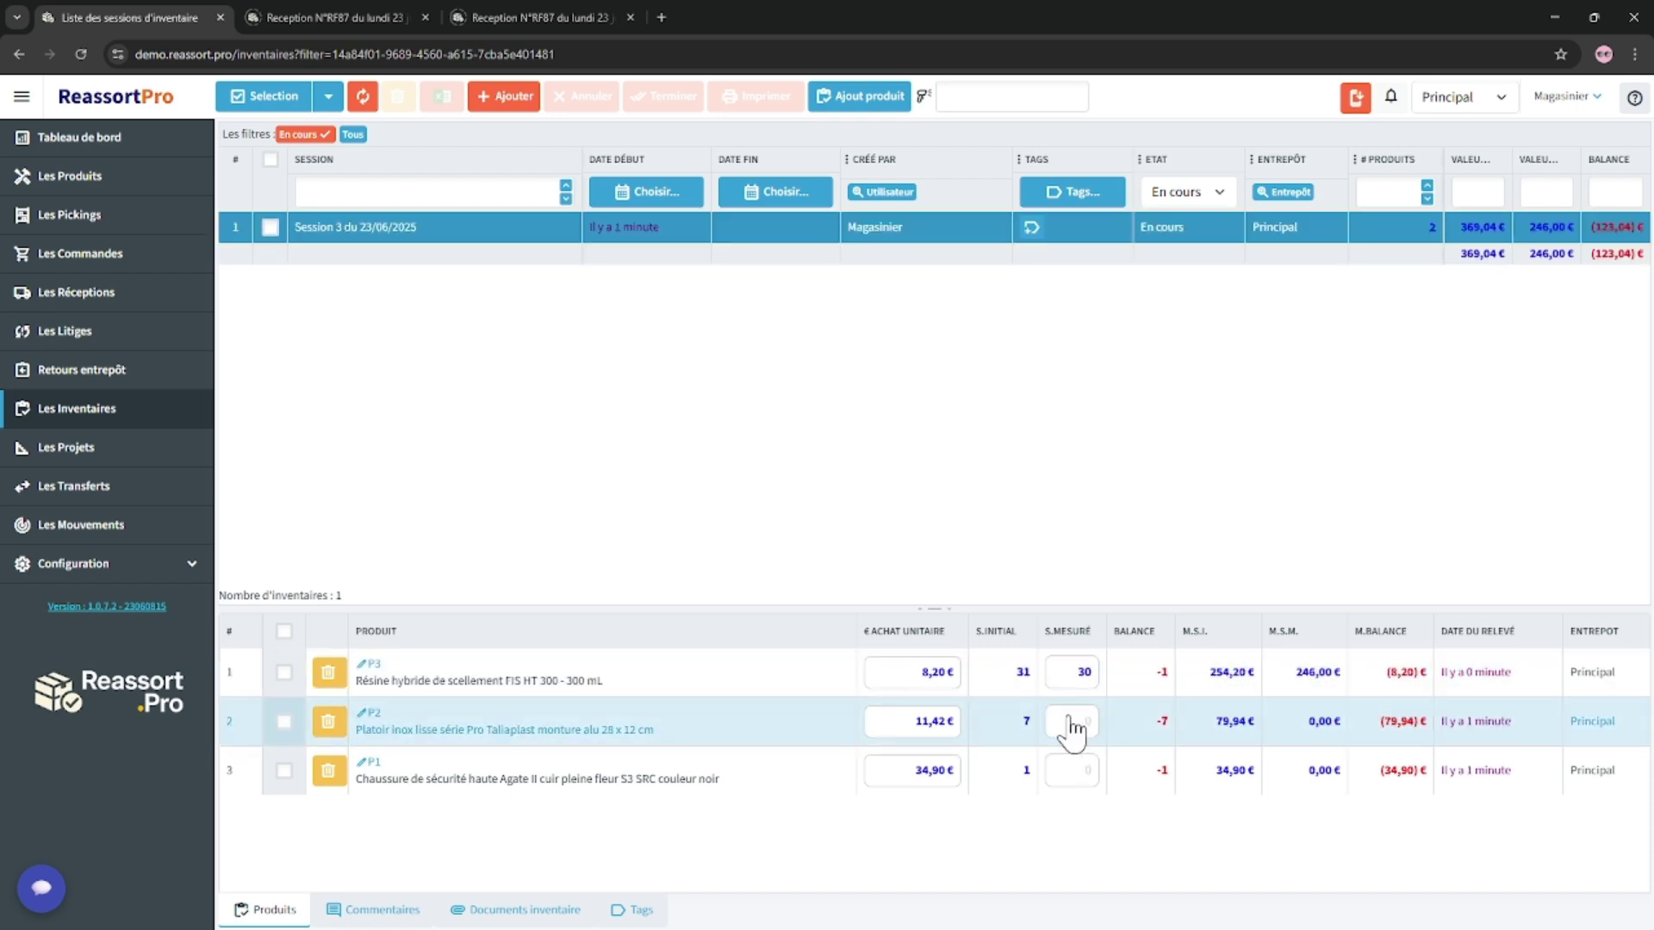
pyautogui.click(1073, 722)
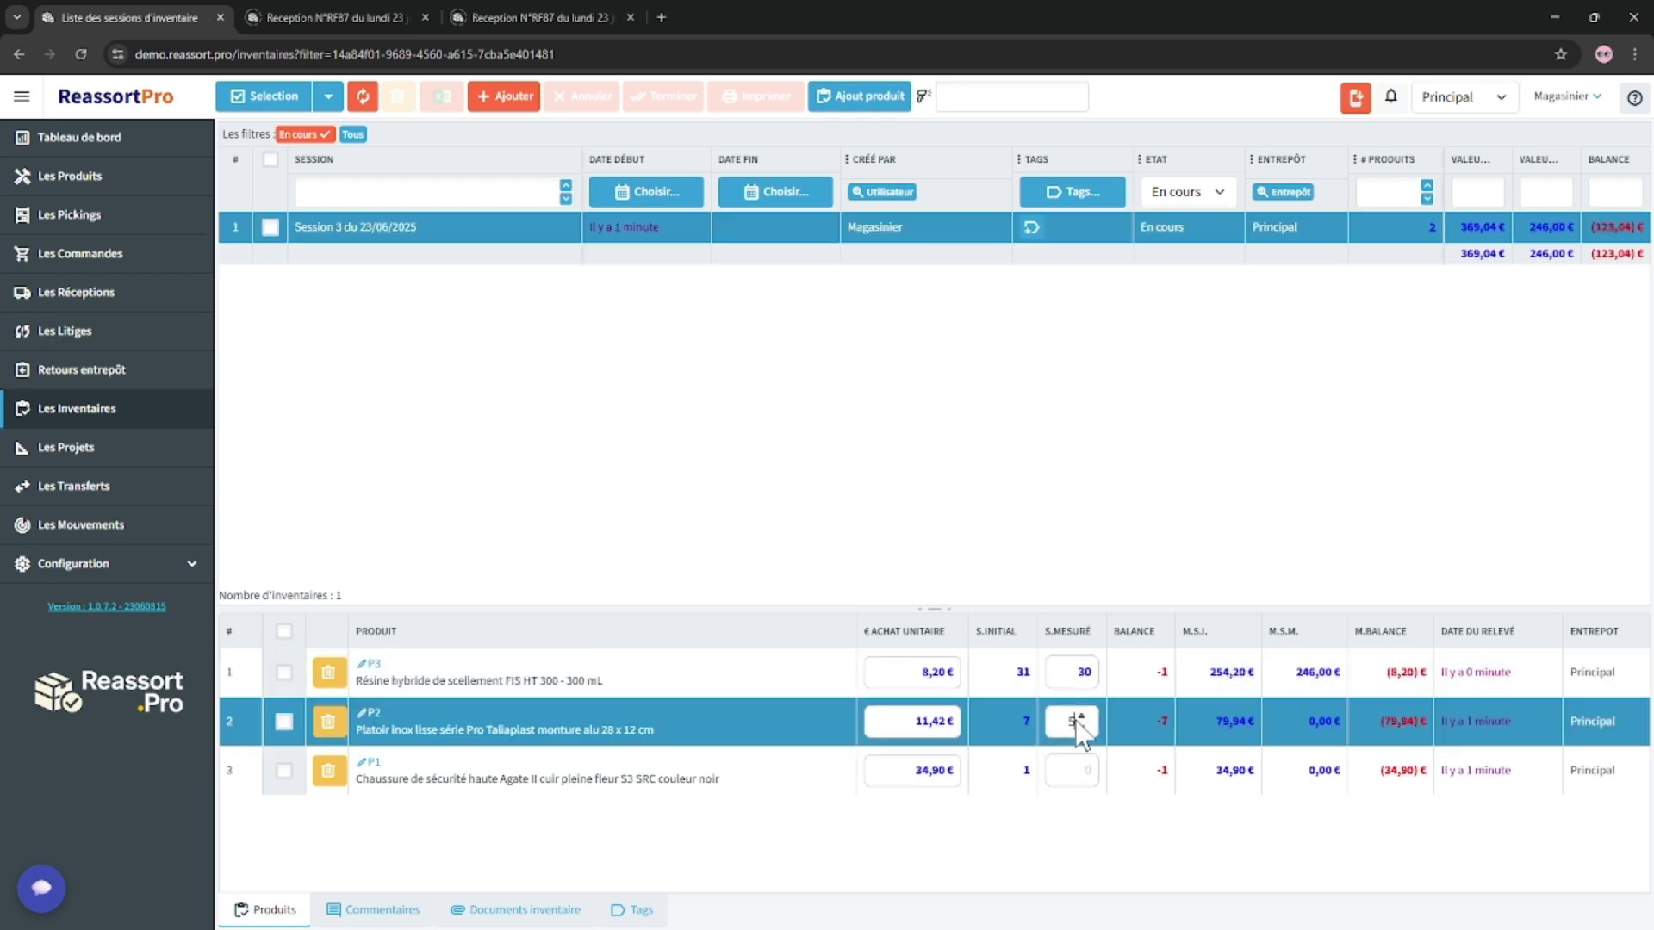
# Step: Delete the safety shoe line (P1) from the inventory session
pyautogui.click(1076, 769)
pyautogui.click(327, 769)
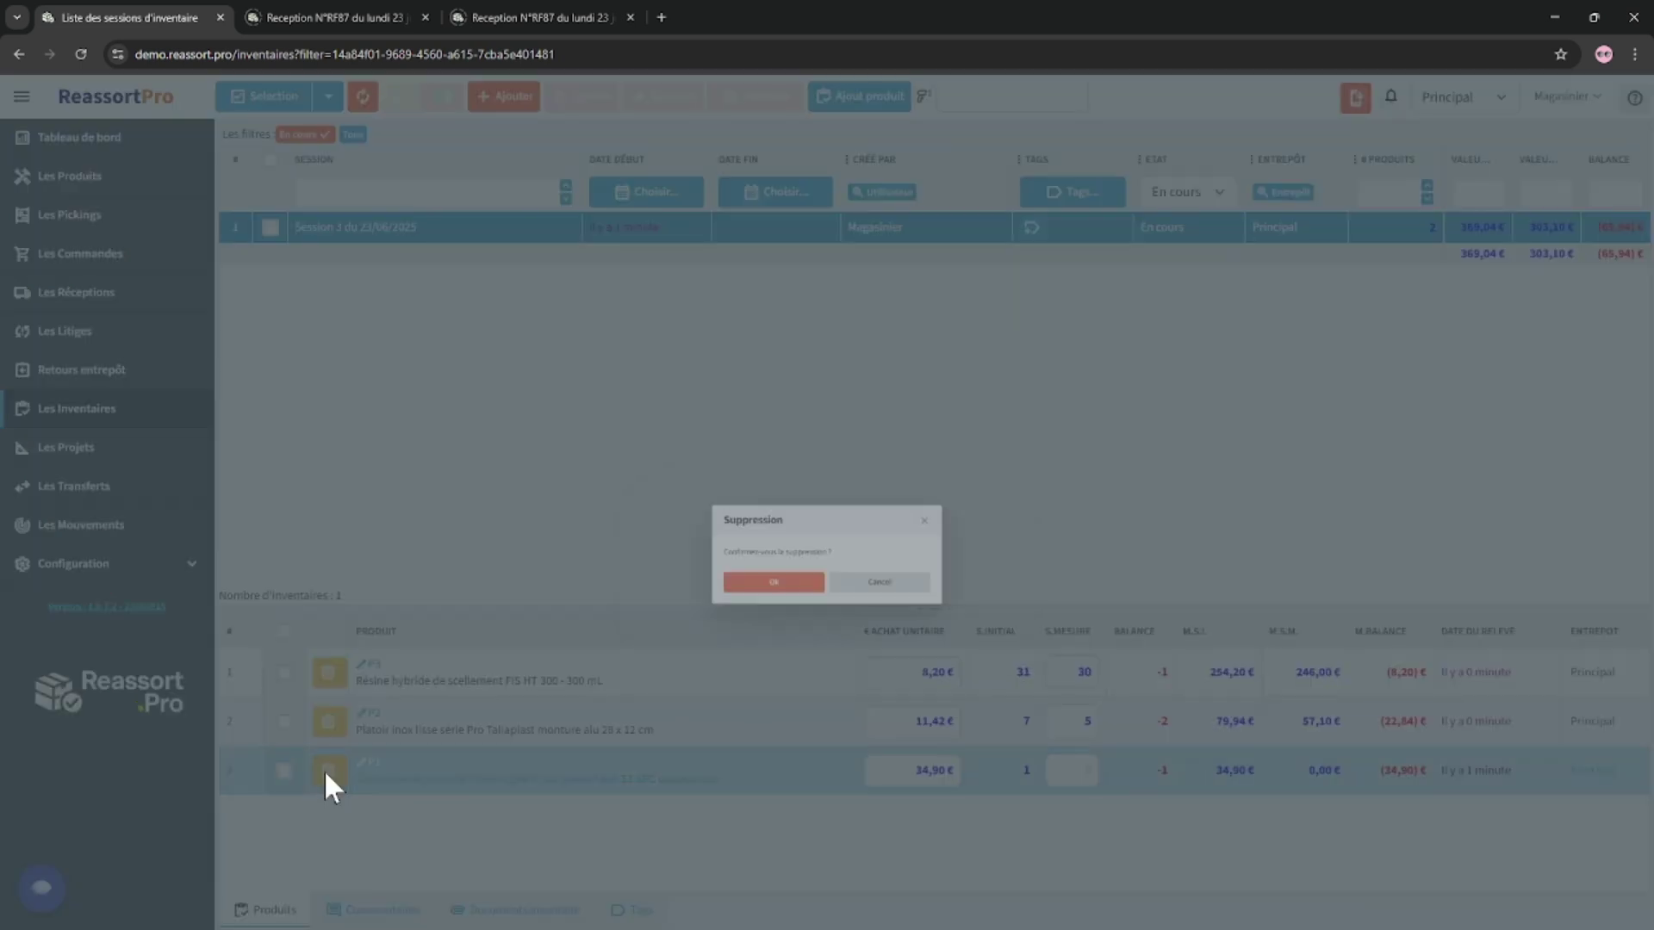
pyautogui.click(750, 596)
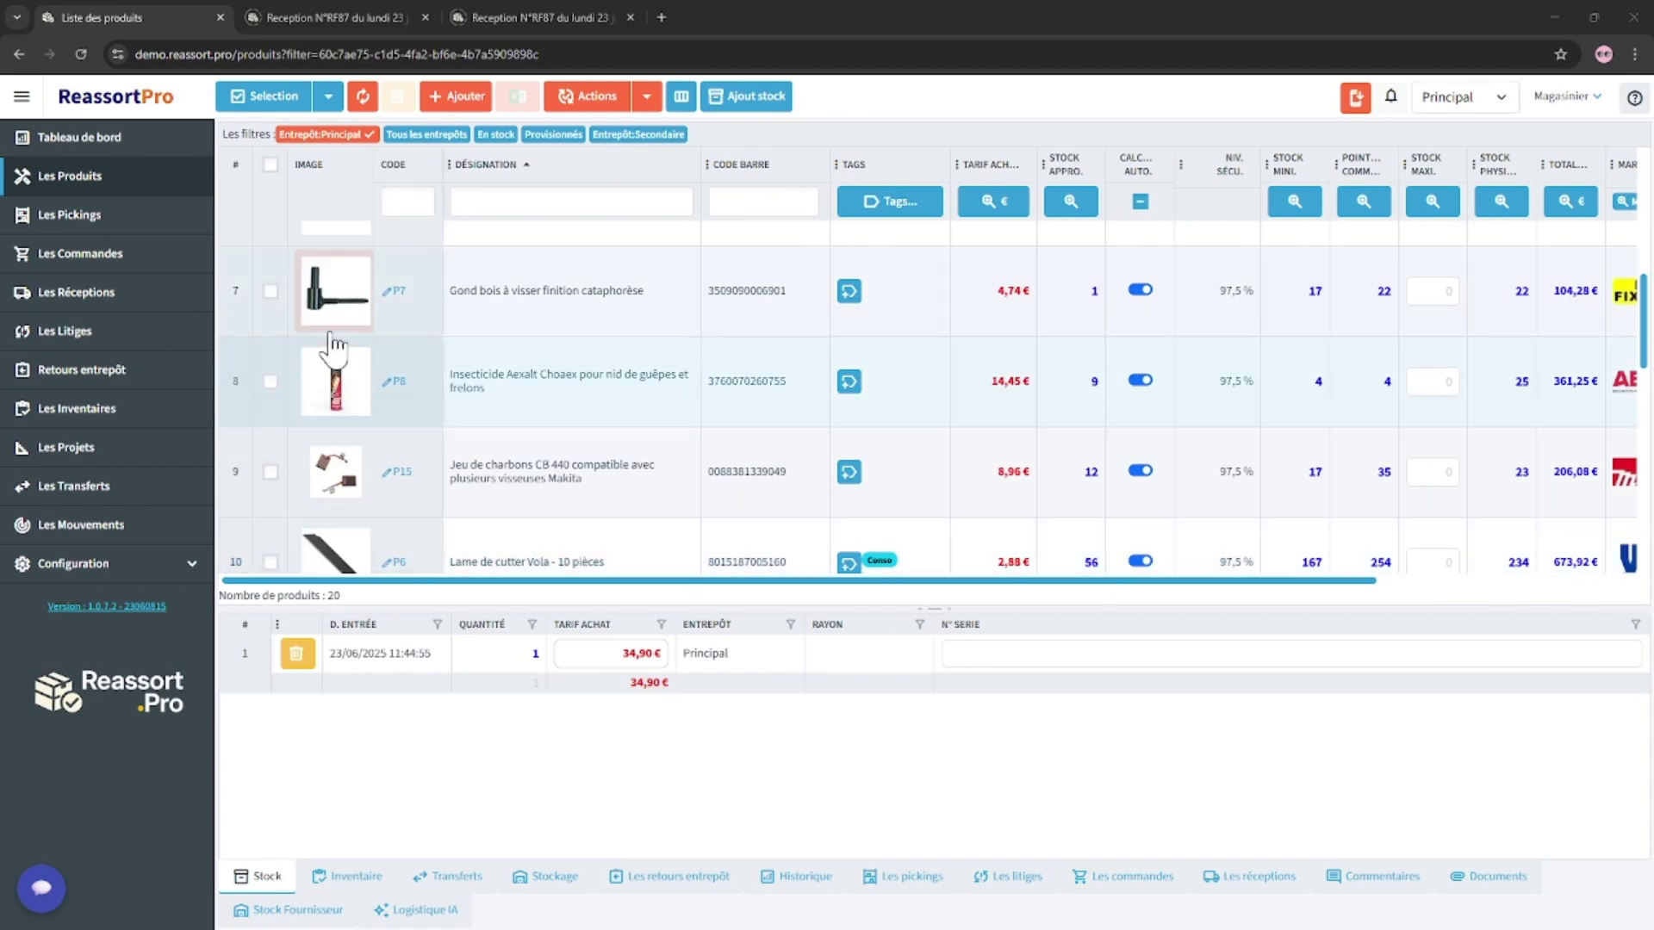
# Step: Create an inventory from the product list for products P7, P8 and P15 in the Principal warehouse
pyautogui.click(270, 292)
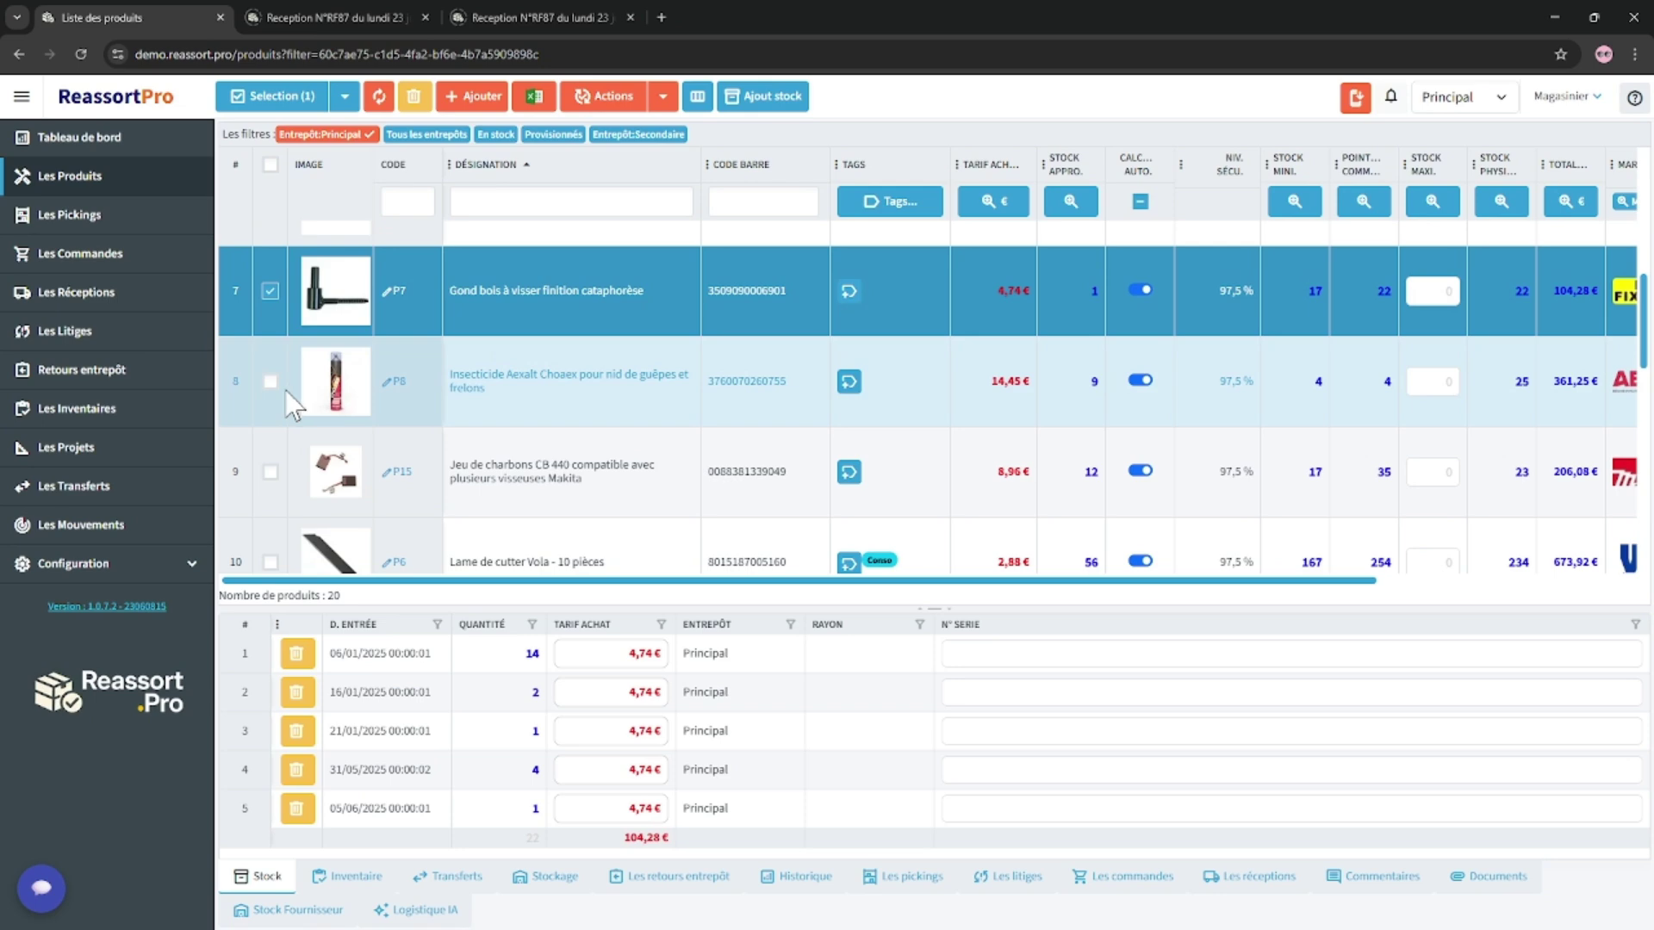
pyautogui.click(271, 383)
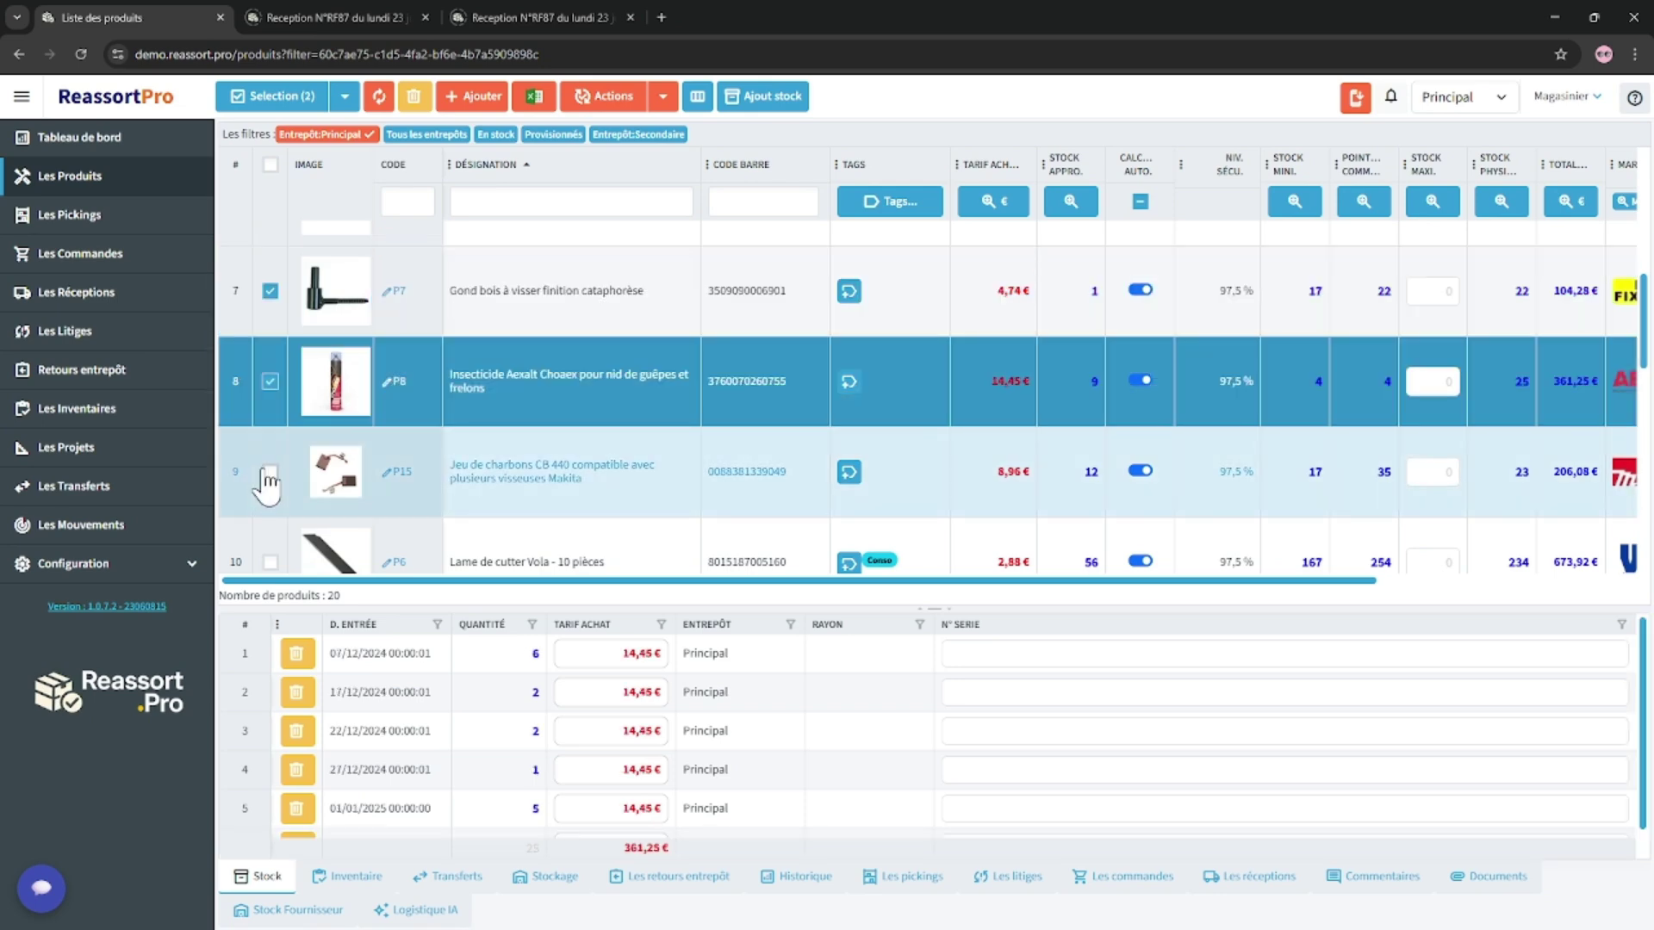
pyautogui.click(271, 472)
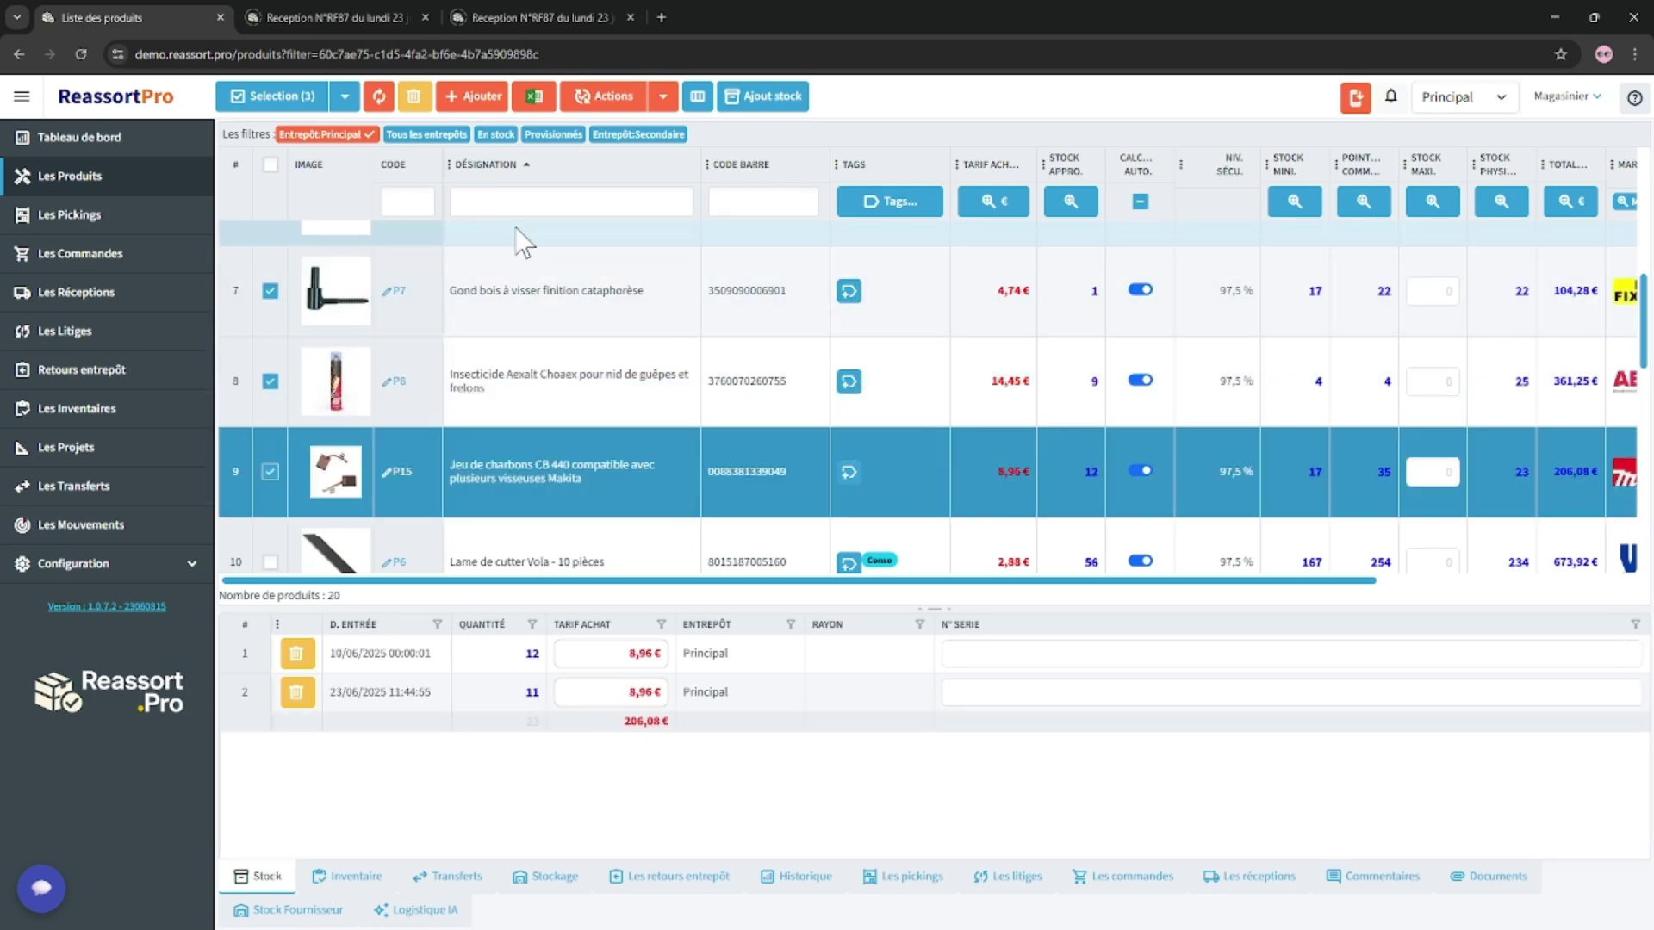
pyautogui.click(663, 95)
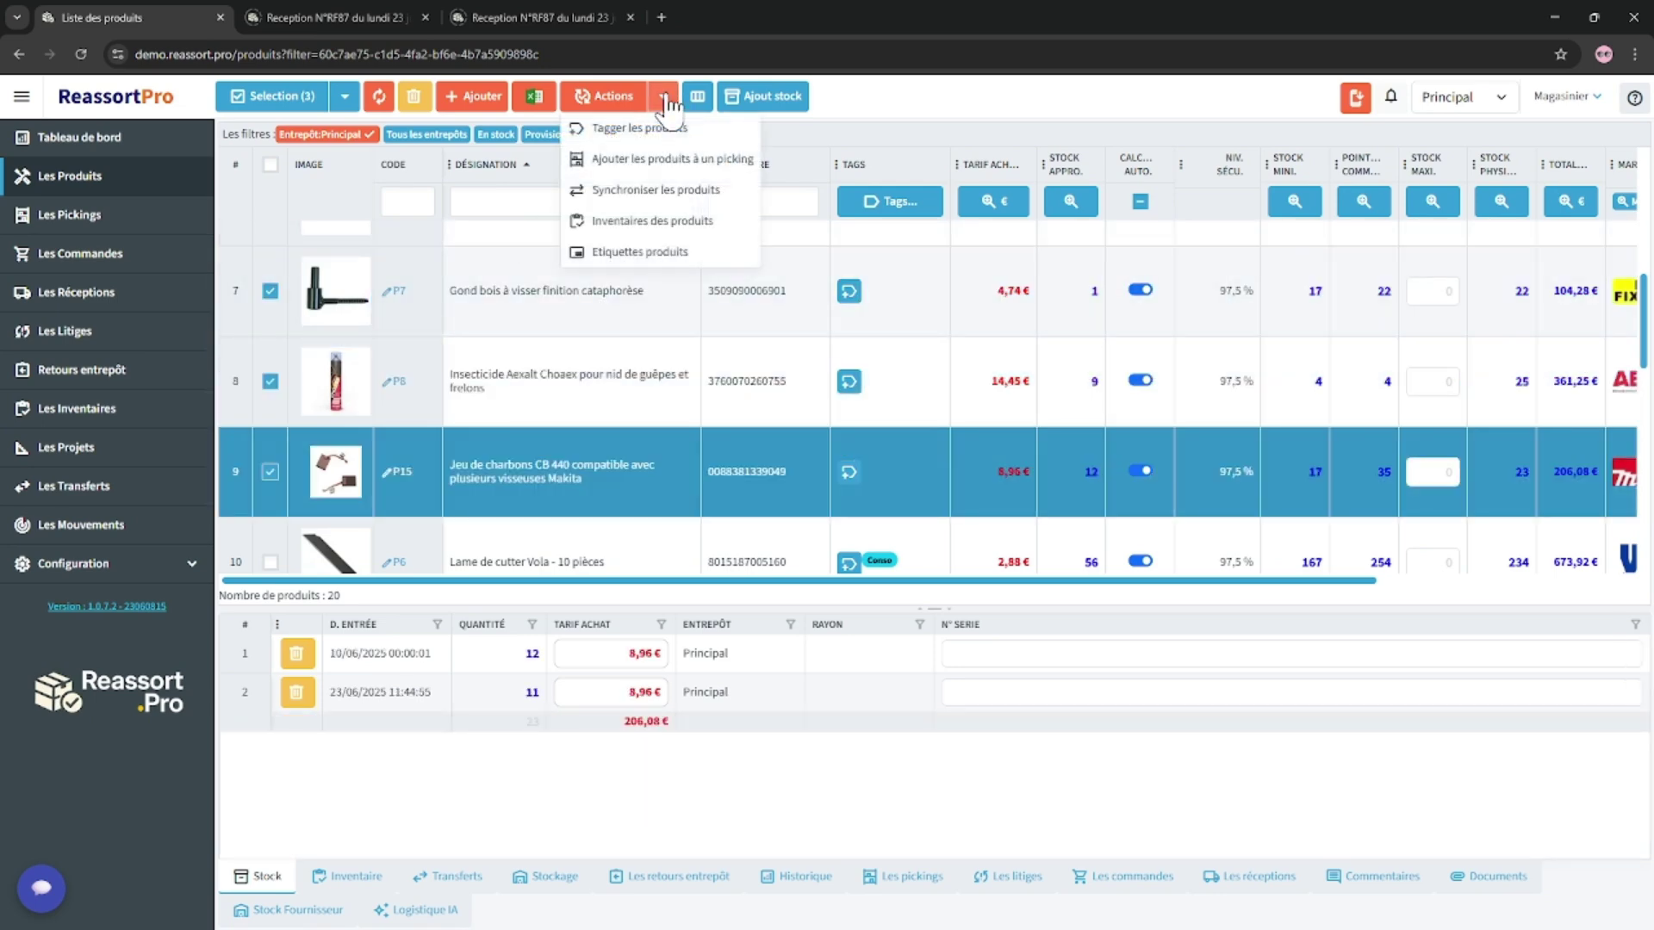
pyautogui.click(675, 226)
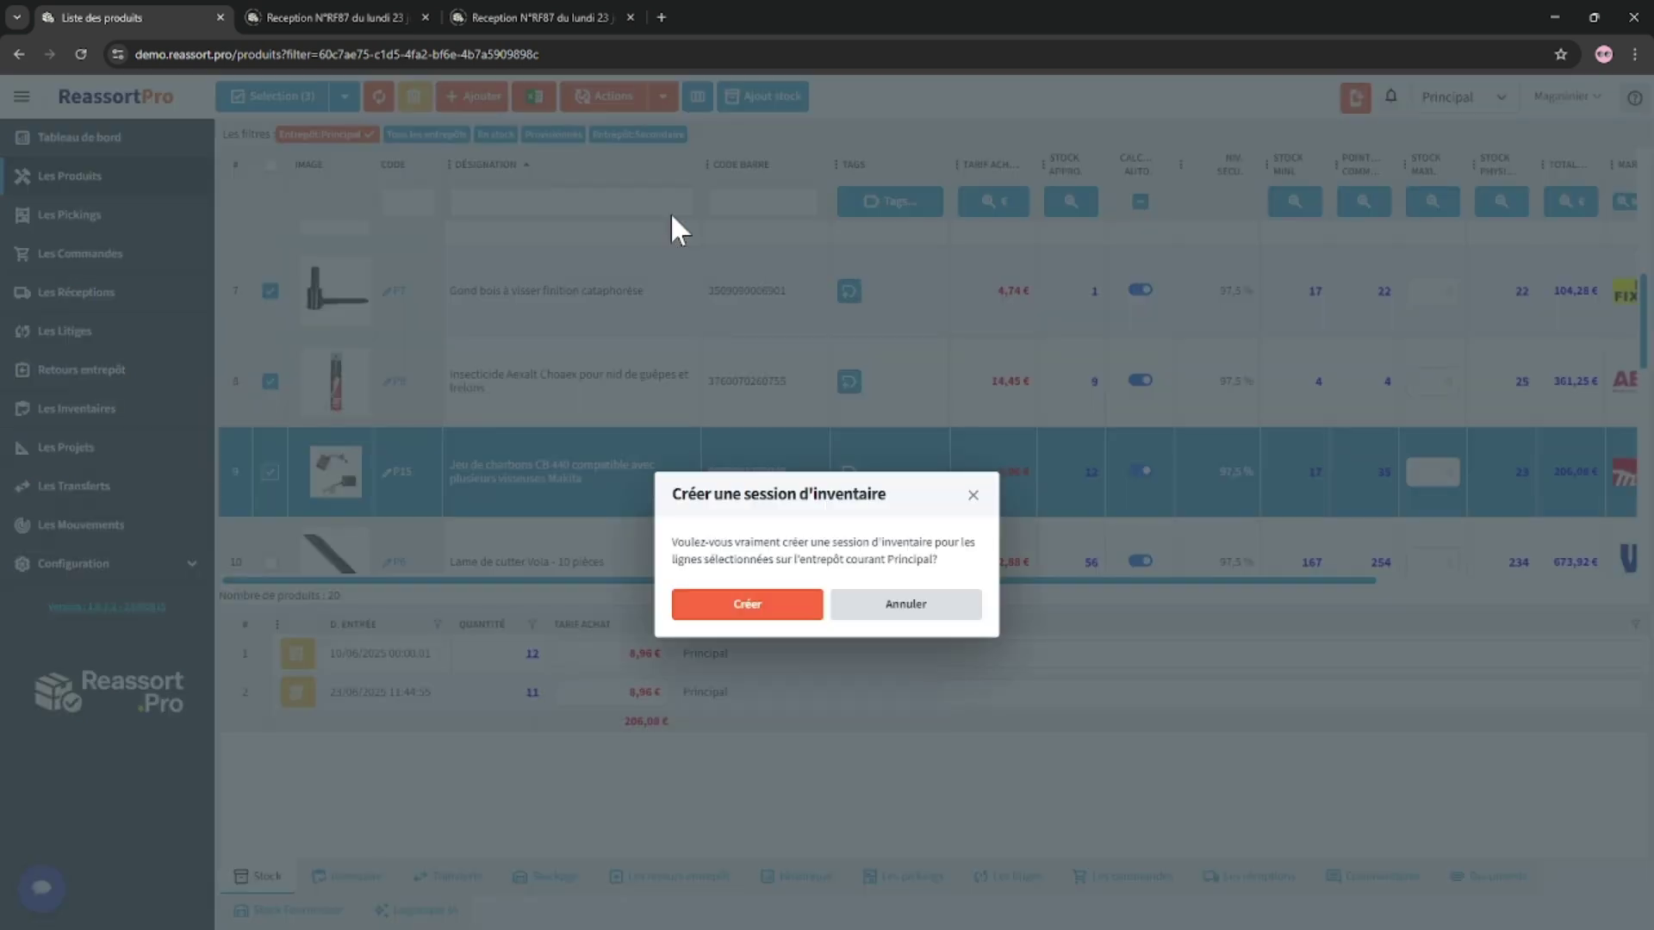
pyautogui.click(745, 604)
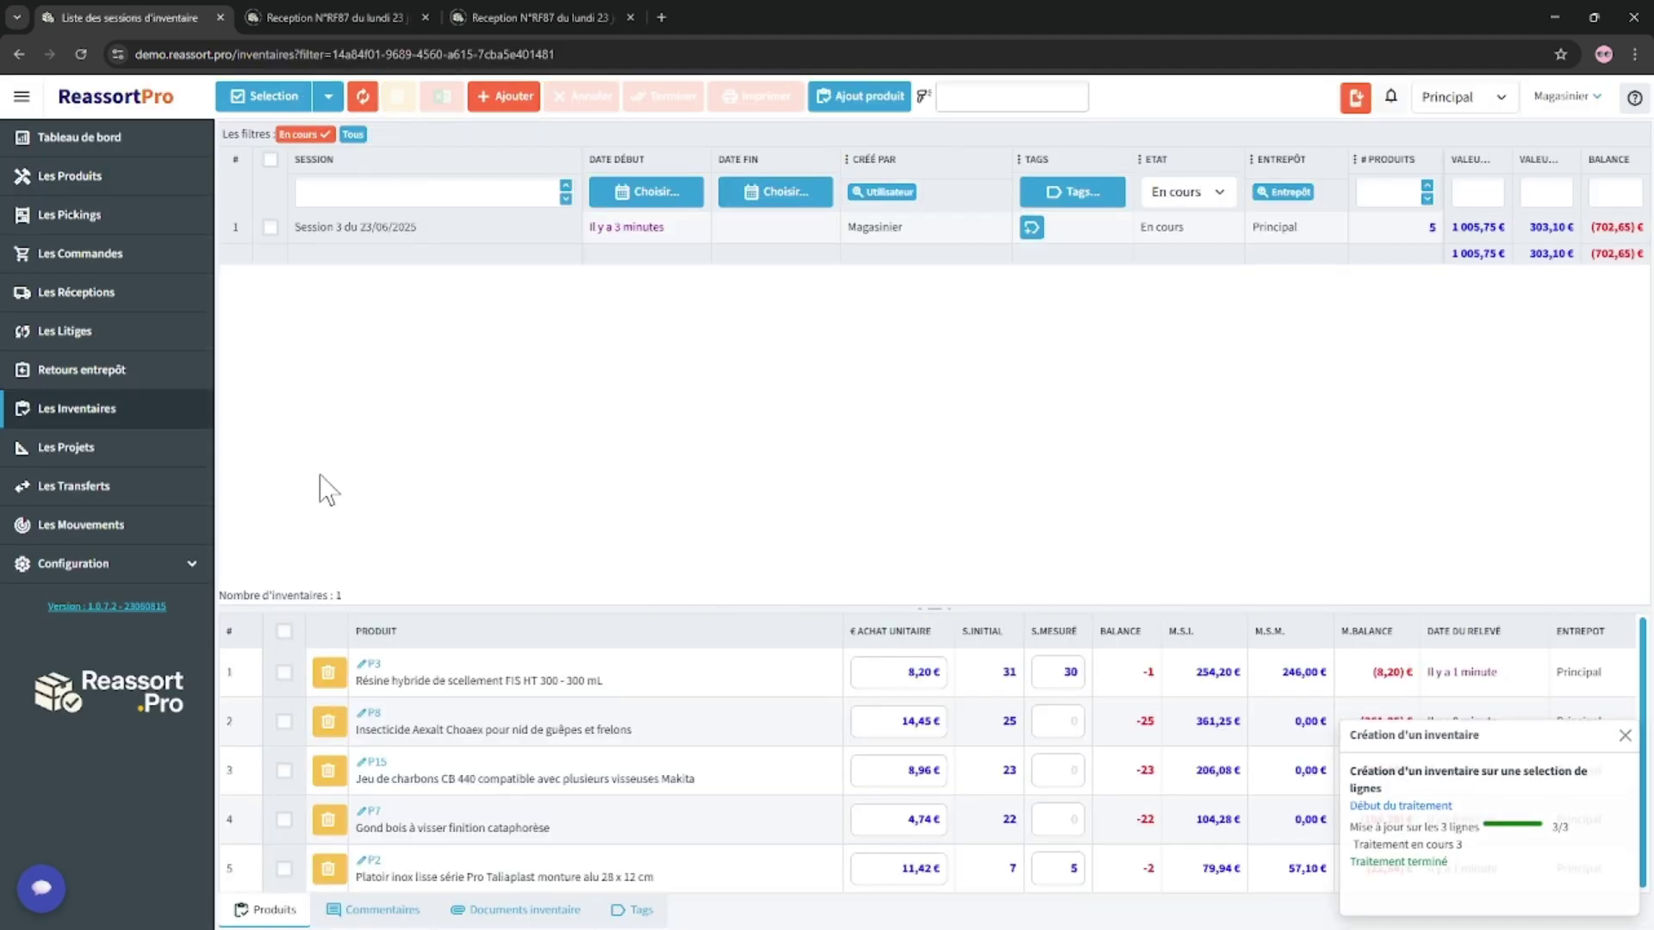
# Step: Print the count sheet for Session 3 du 23/06/2025, look over its product lines and close the report
pyautogui.click(384, 226)
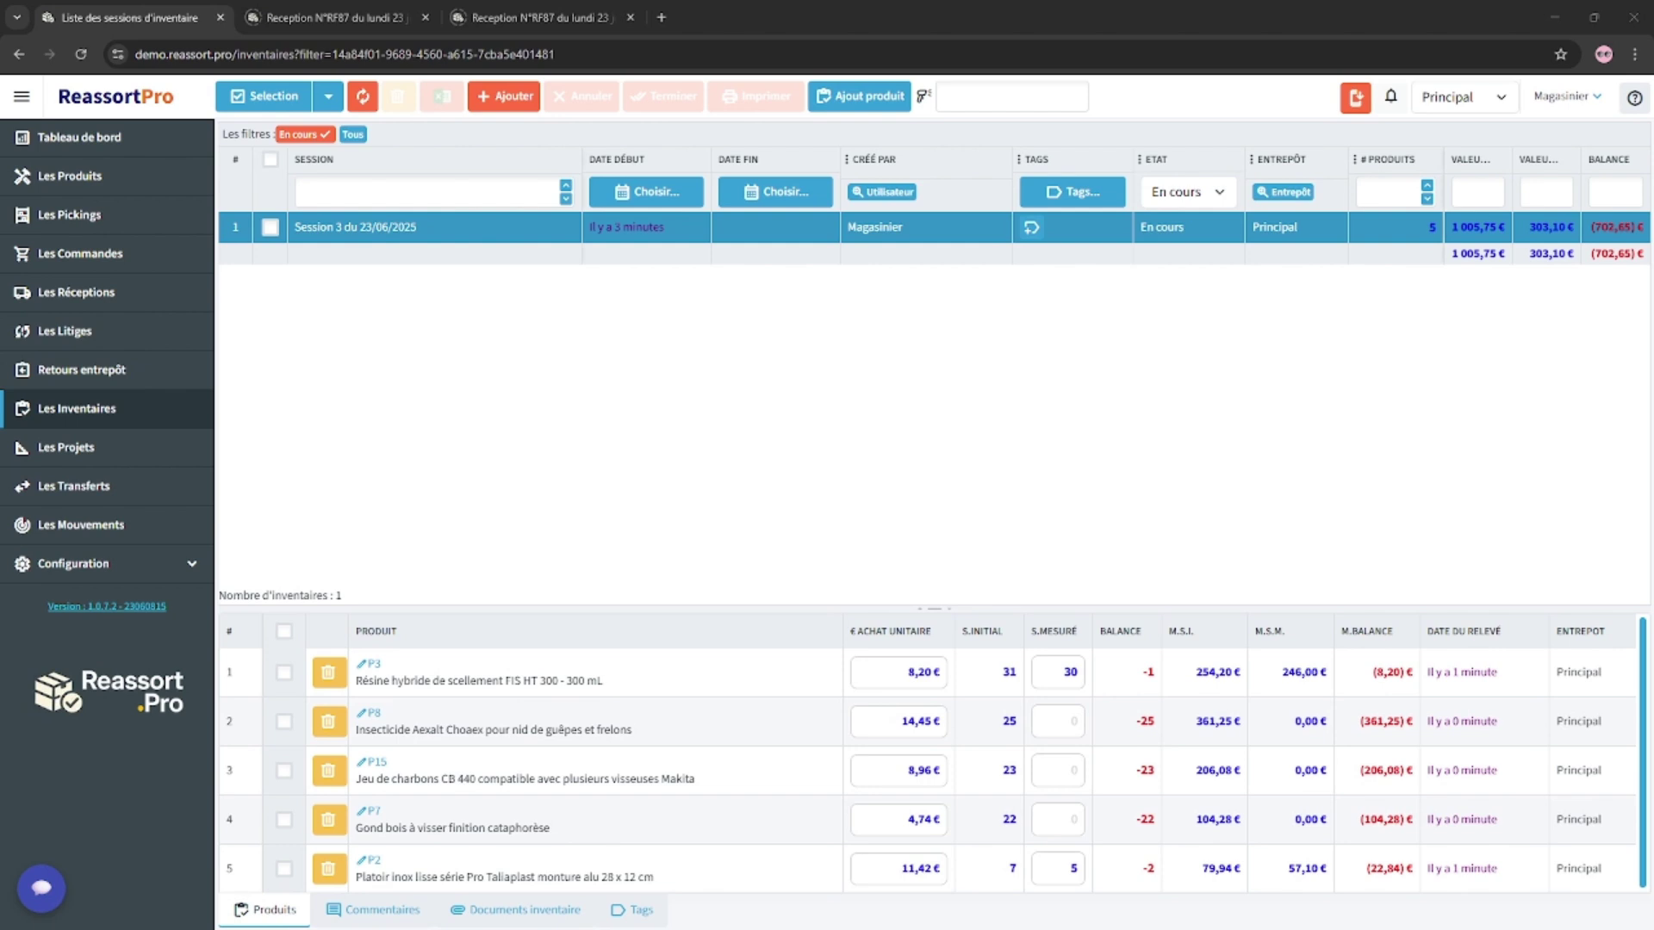
pyautogui.click(269, 227)
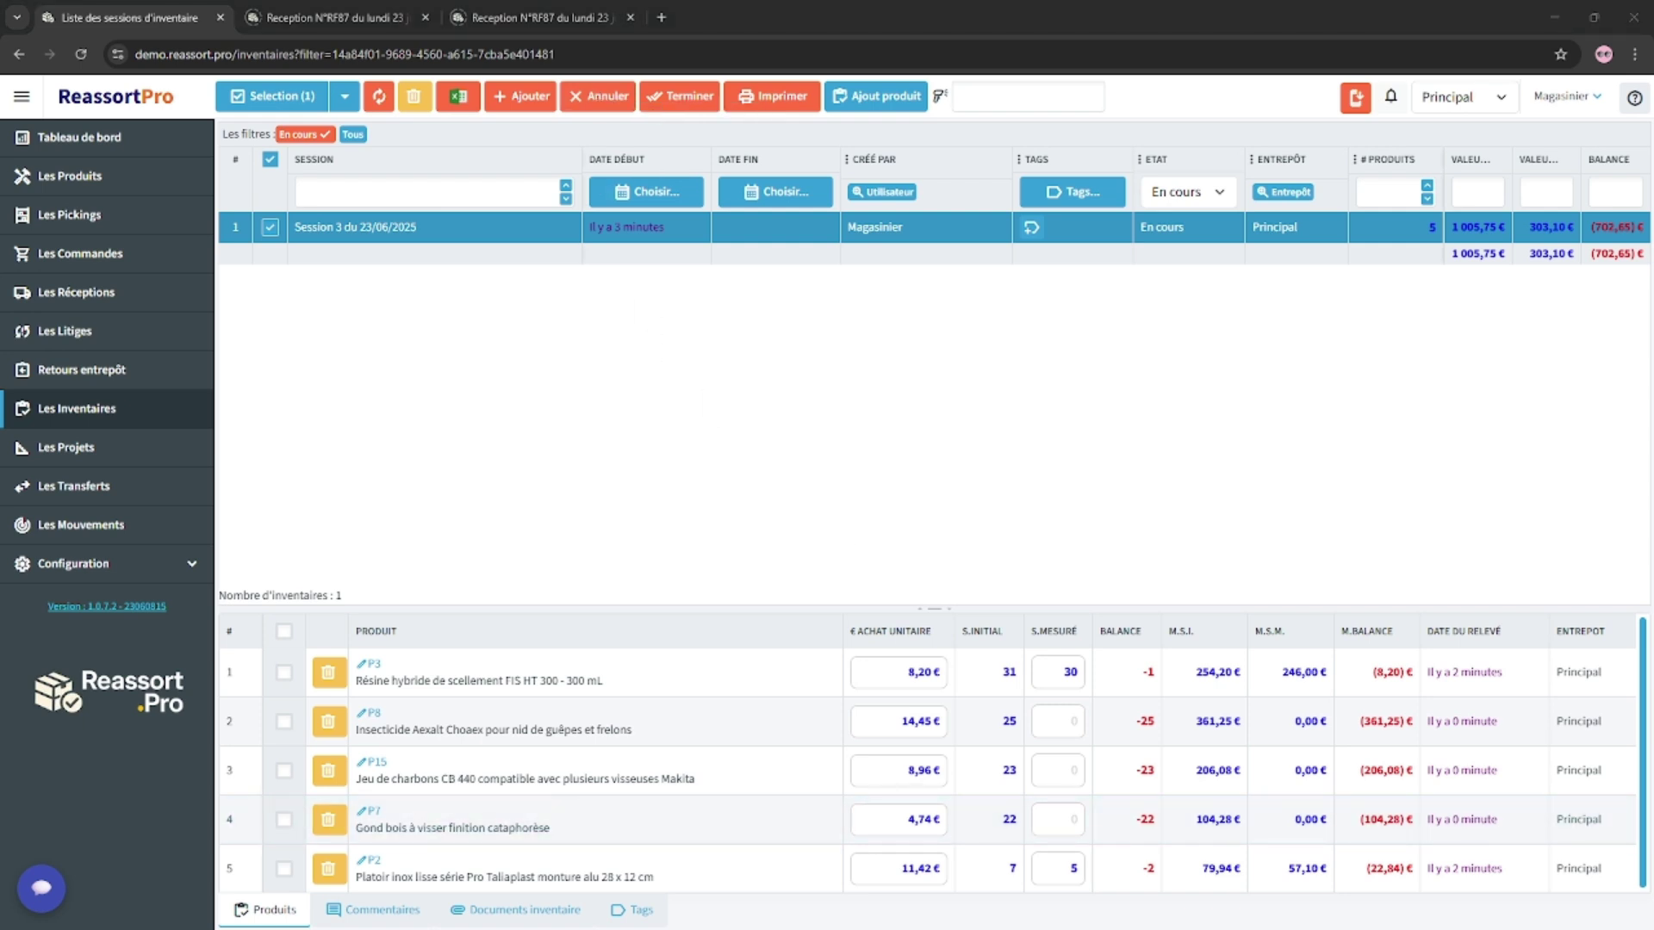
pyautogui.click(774, 98)
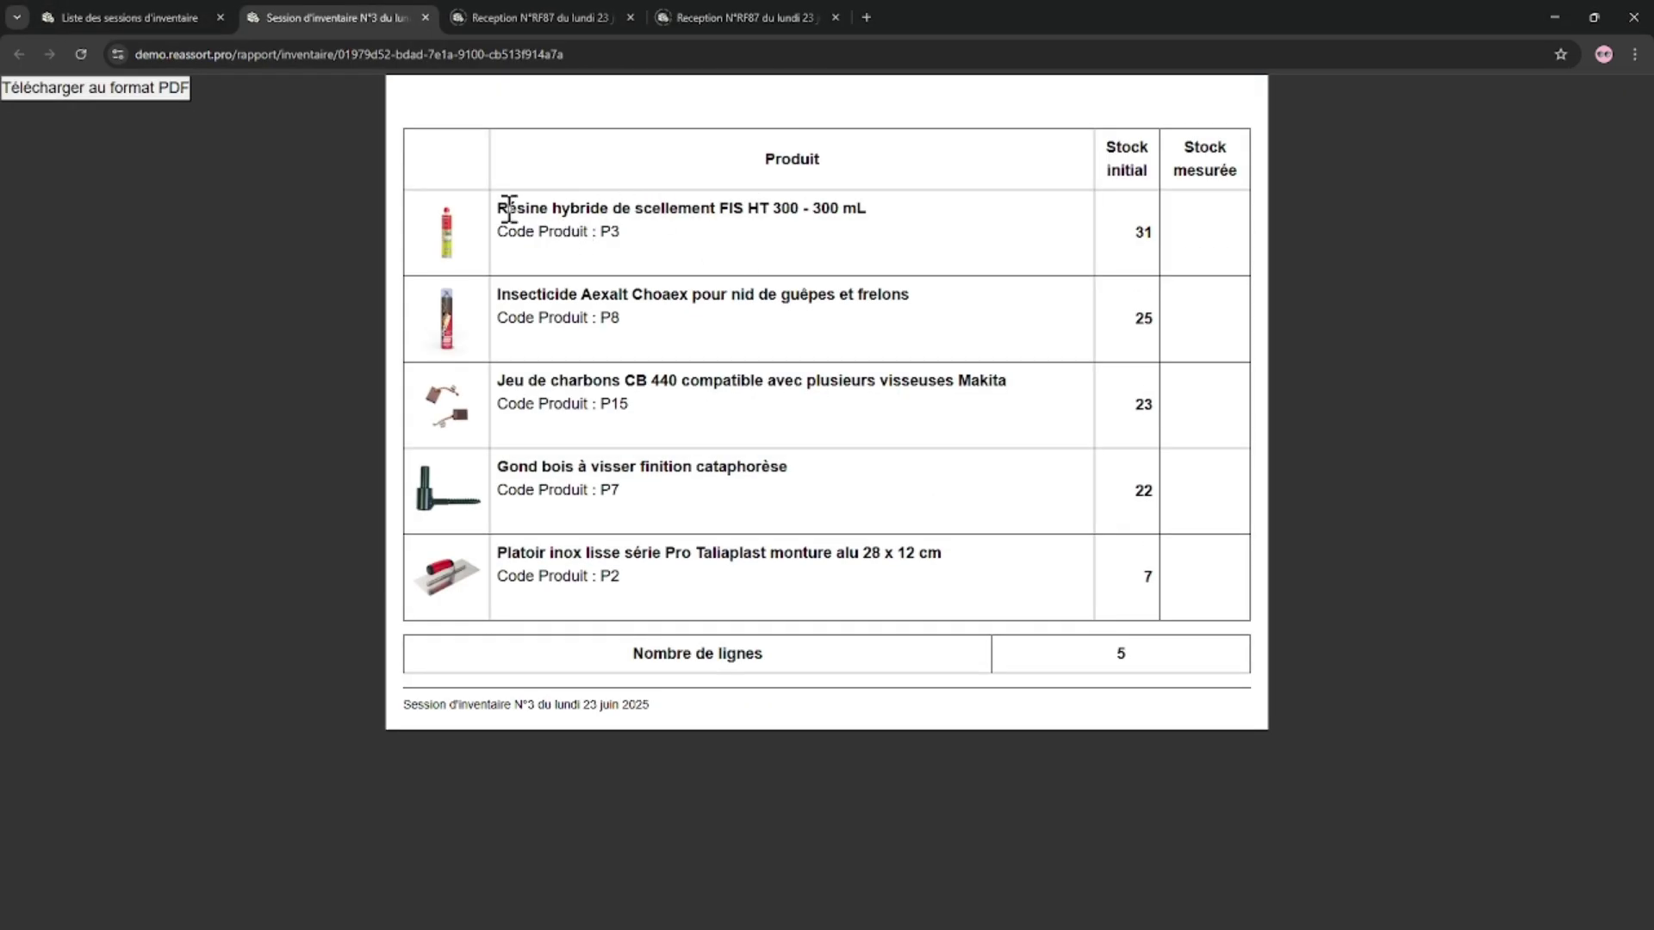
pyautogui.moveTo(499, 201); pyautogui.dragTo(525, 335)
pyautogui.click(641, 379)
pyautogui.moveTo(529, 213); pyautogui.dragTo(657, 211)
pyautogui.click(732, 205)
pyautogui.hotkey('ctrl', 'w')
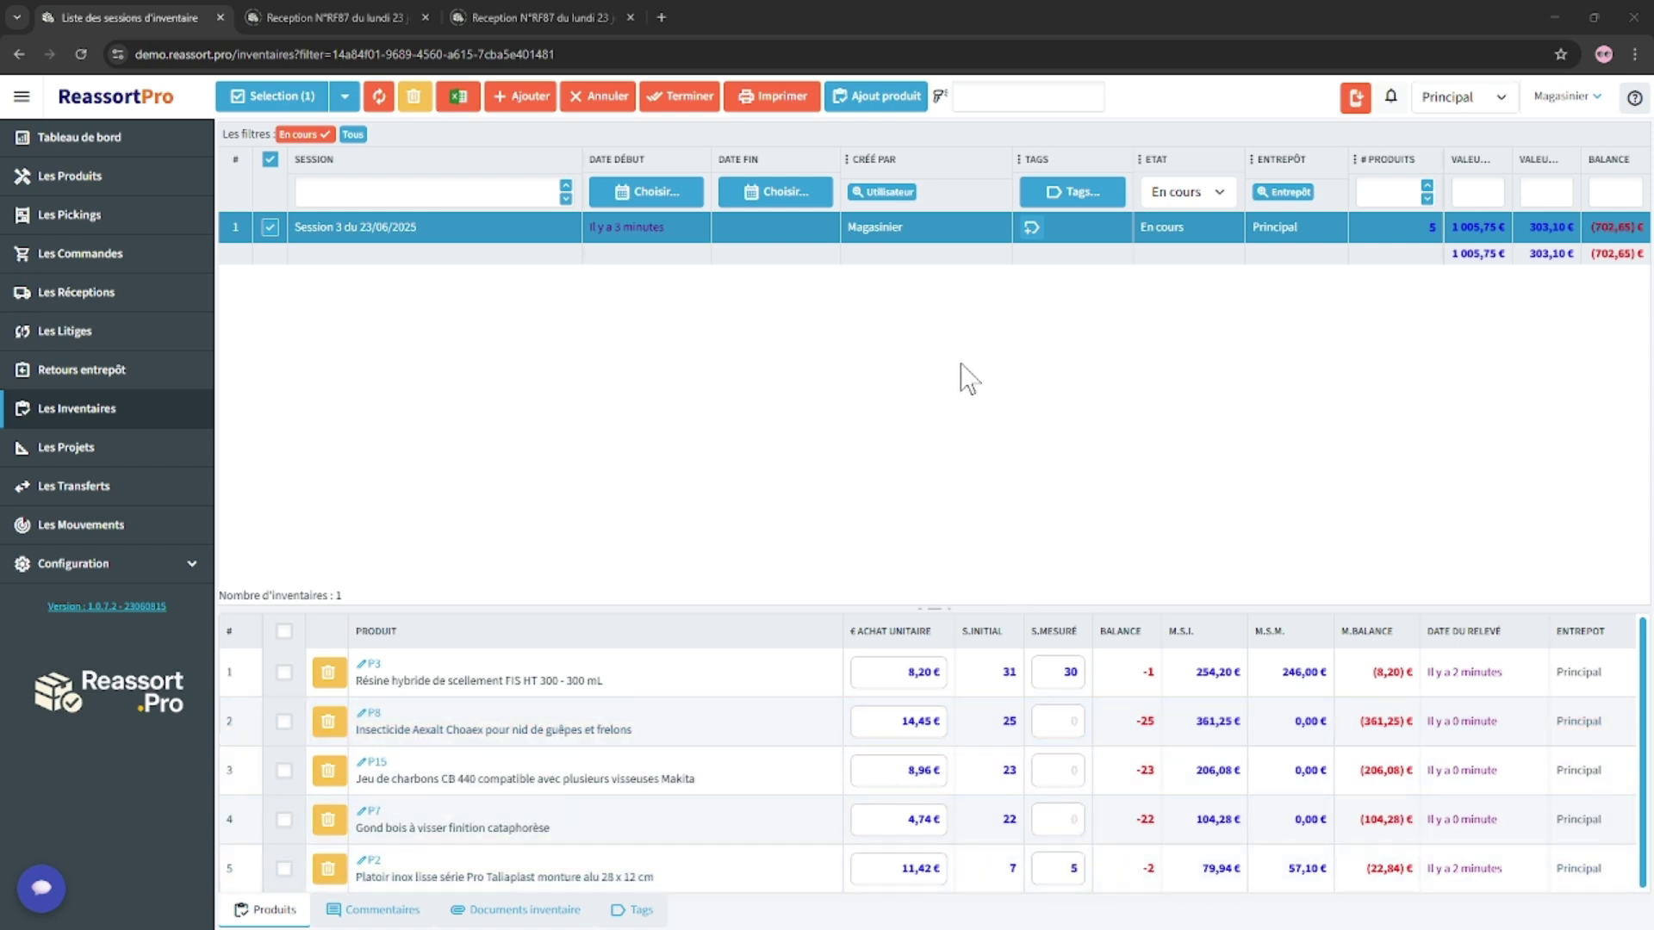
# Step: Finish the selected inventory session, then list all sessions and display the product lines of Session 3 du 23/06/2025
pyautogui.click(687, 104)
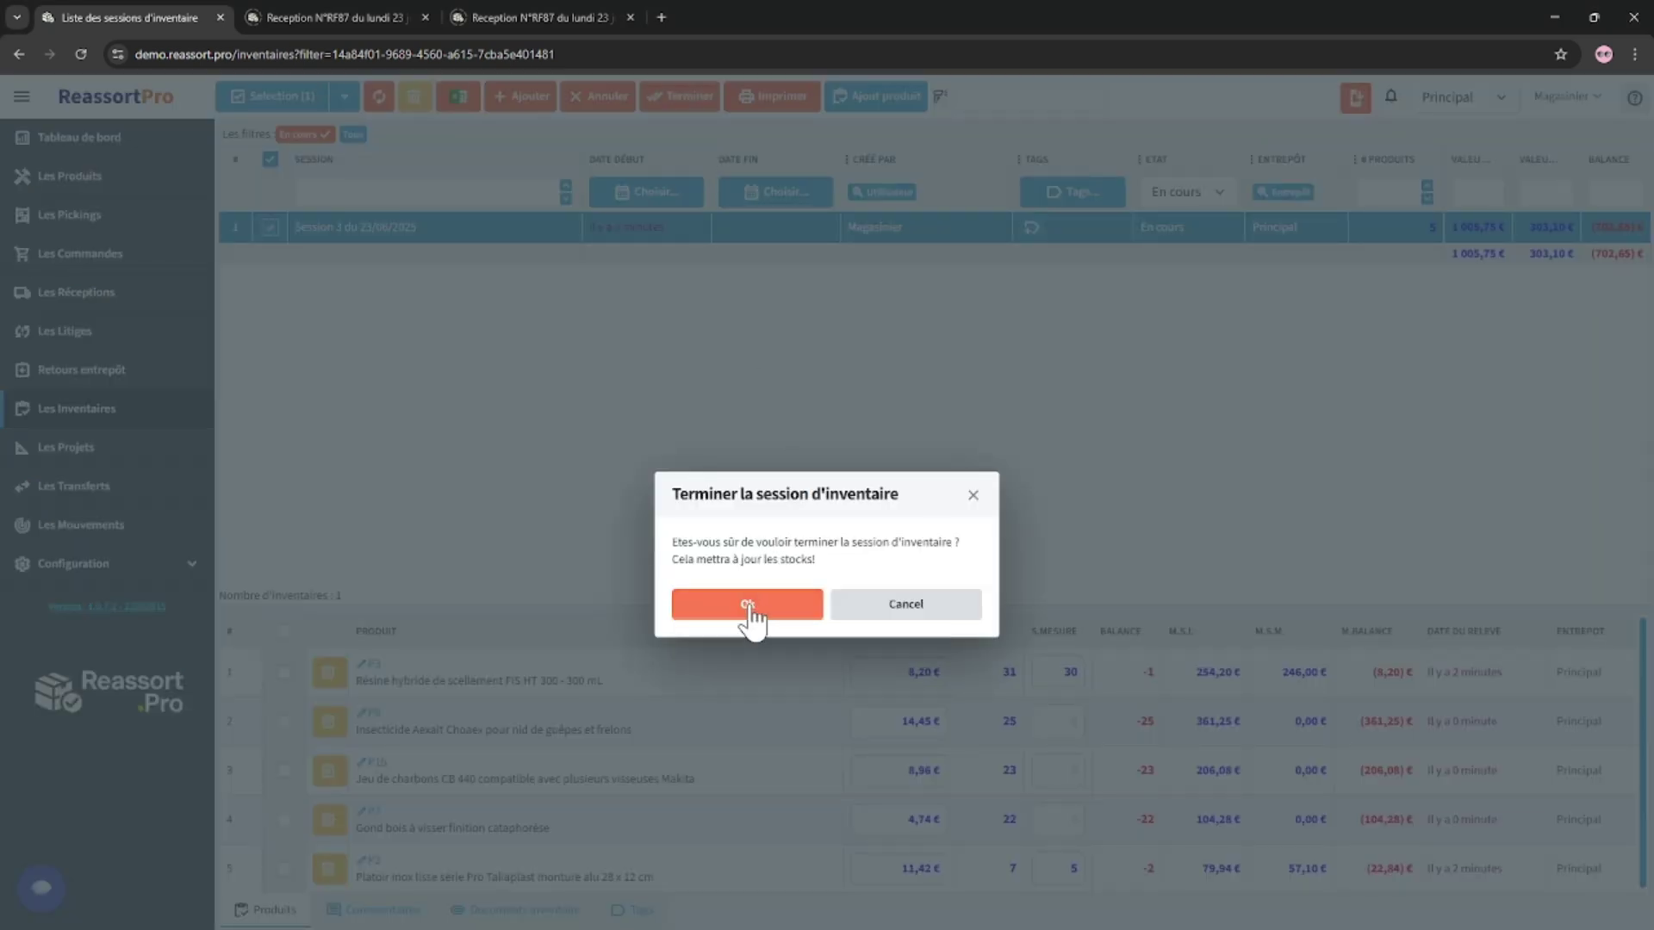
pyautogui.click(748, 610)
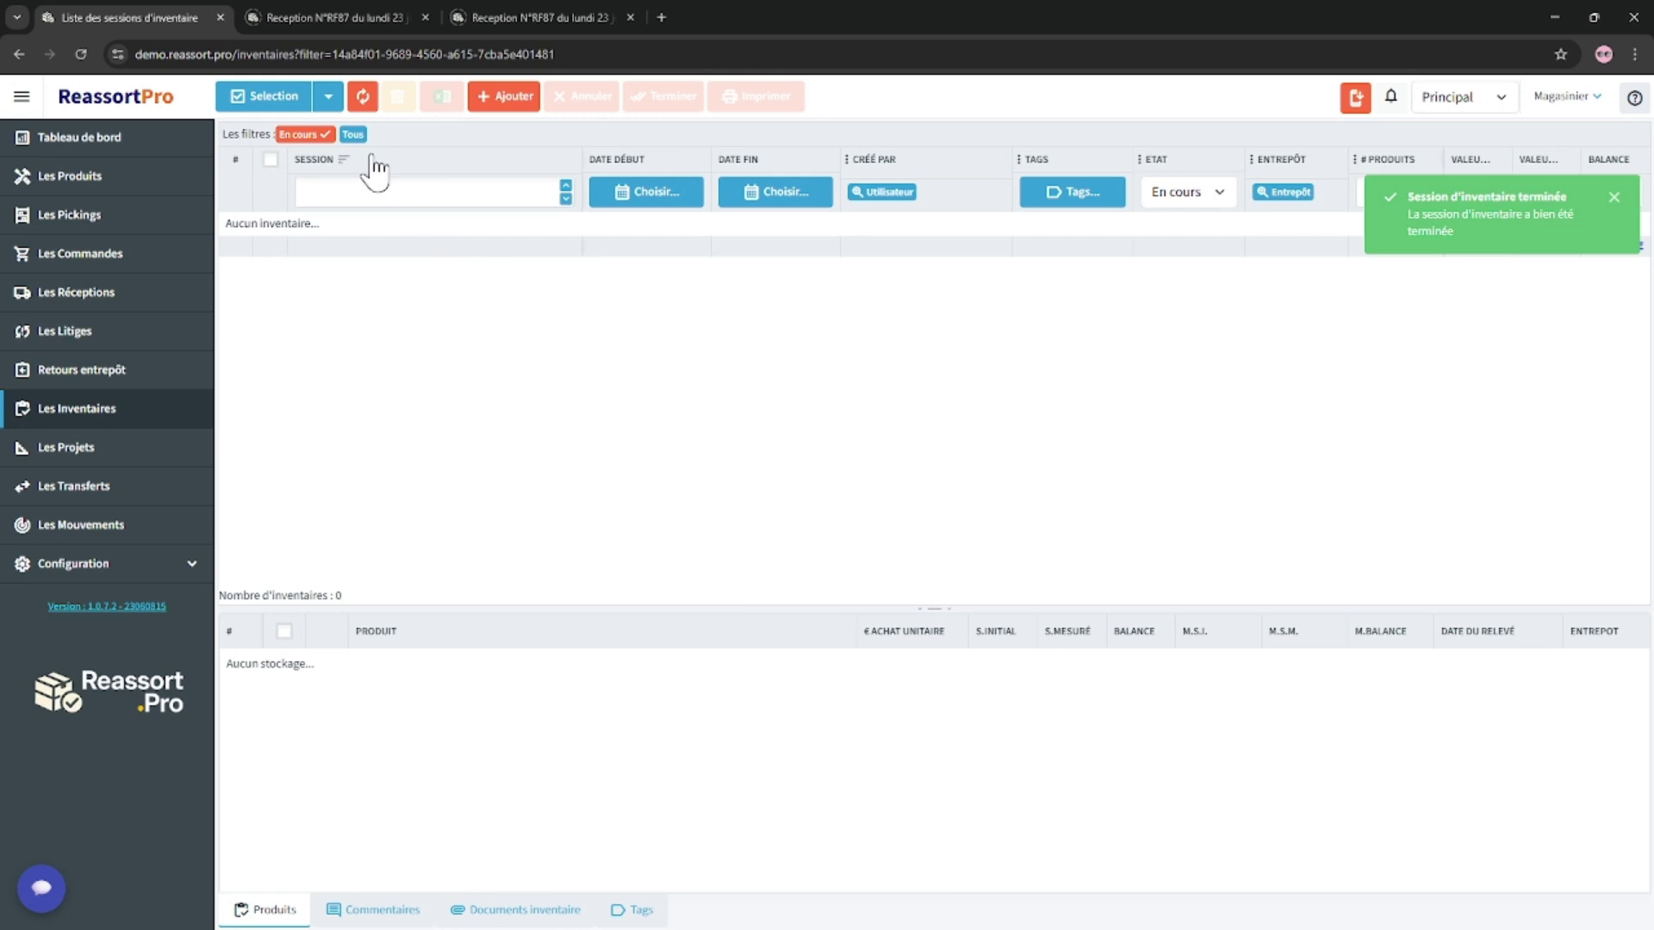
pyautogui.click(353, 135)
pyautogui.click(379, 225)
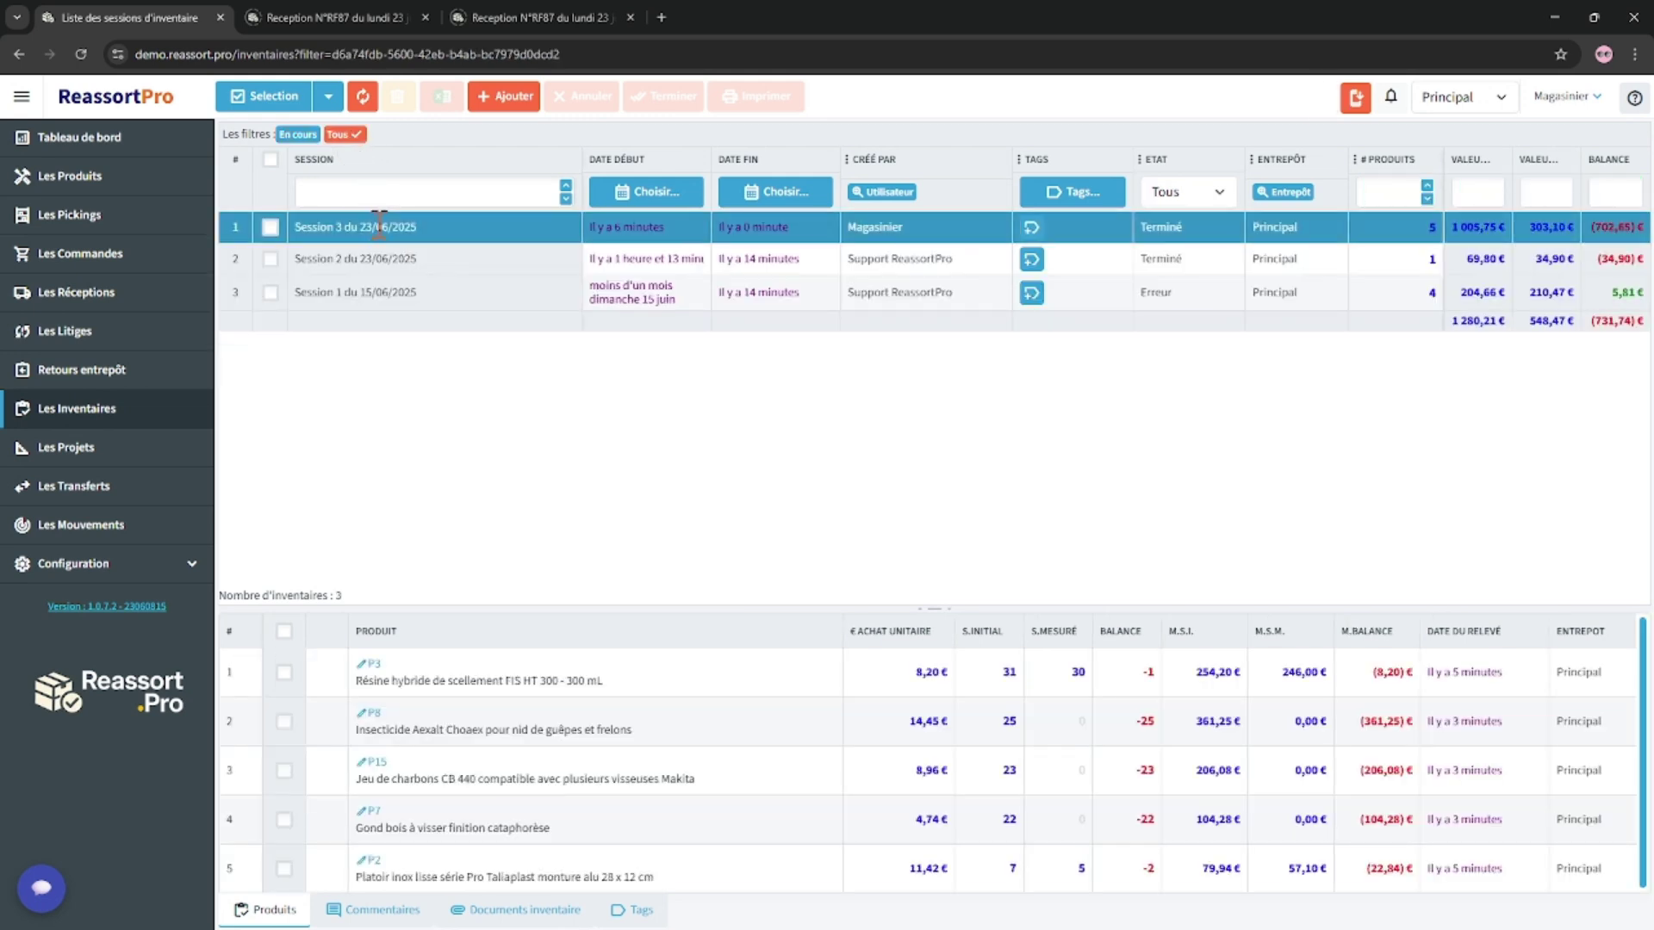